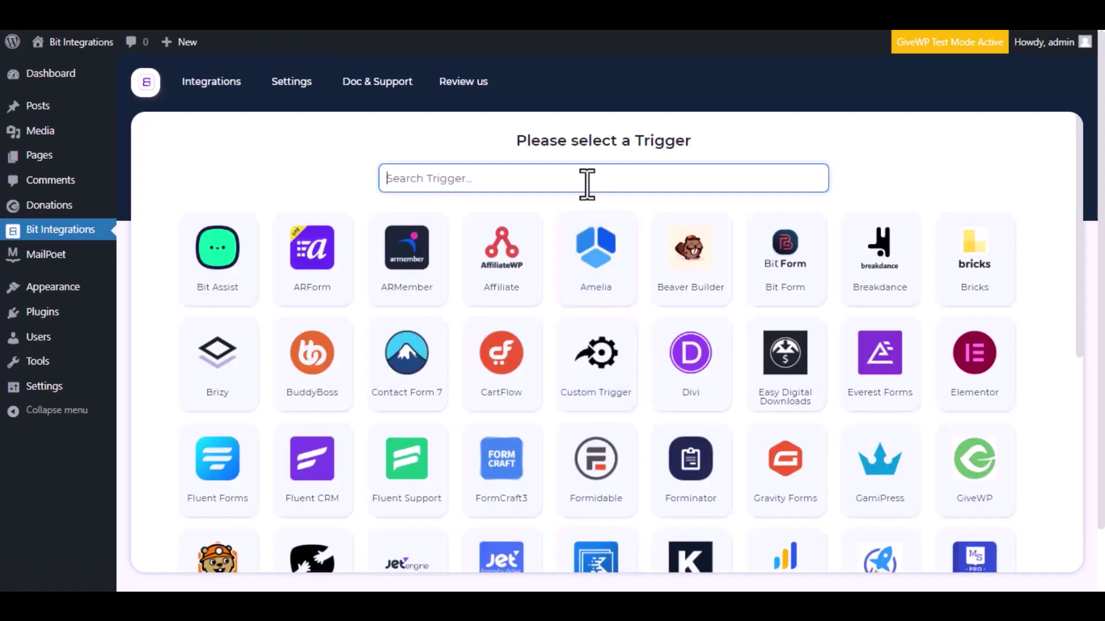
- Make GiveWP's 'A user makes donation via form' event on the 'Donation Form' the trigger
text(give wp)
key(BackSpace)
key(BackSpace)
key(BackSpace)
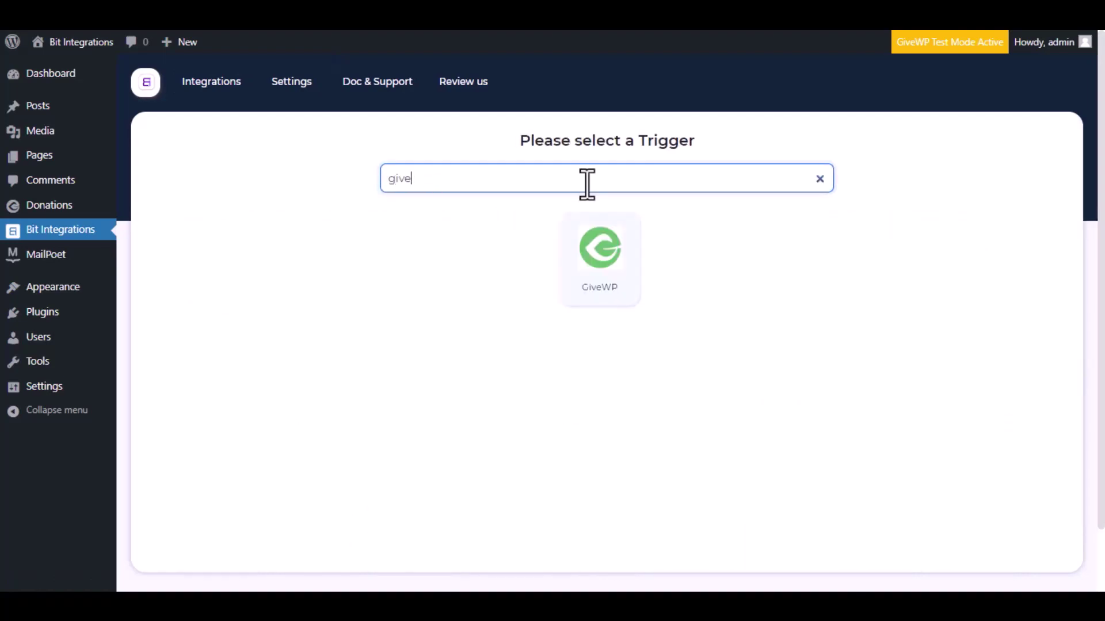
click(587, 253)
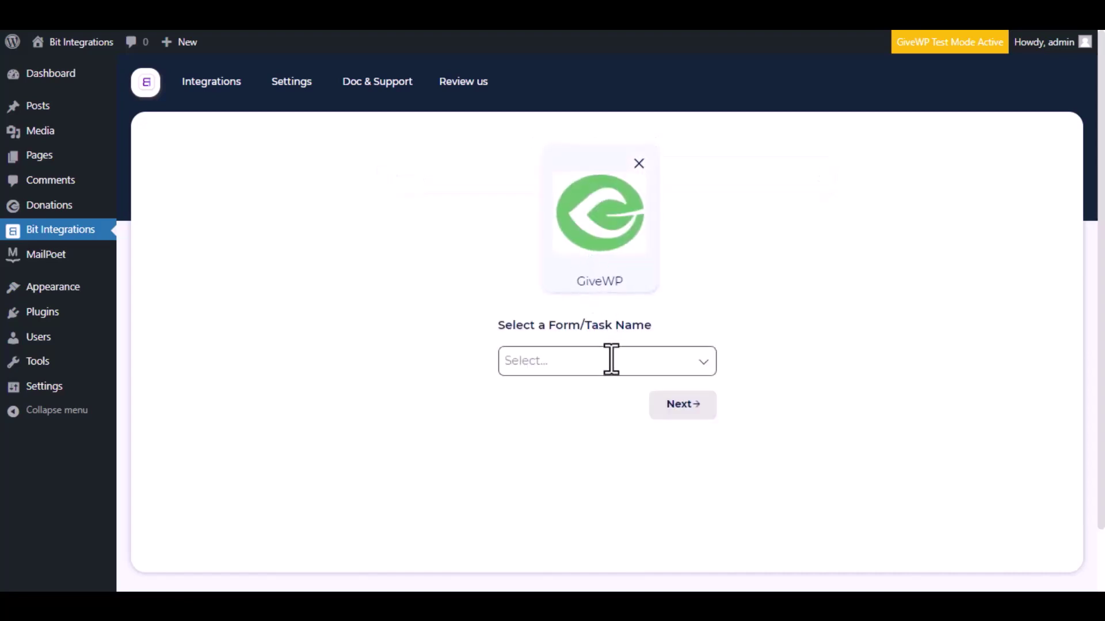
click(611, 363)
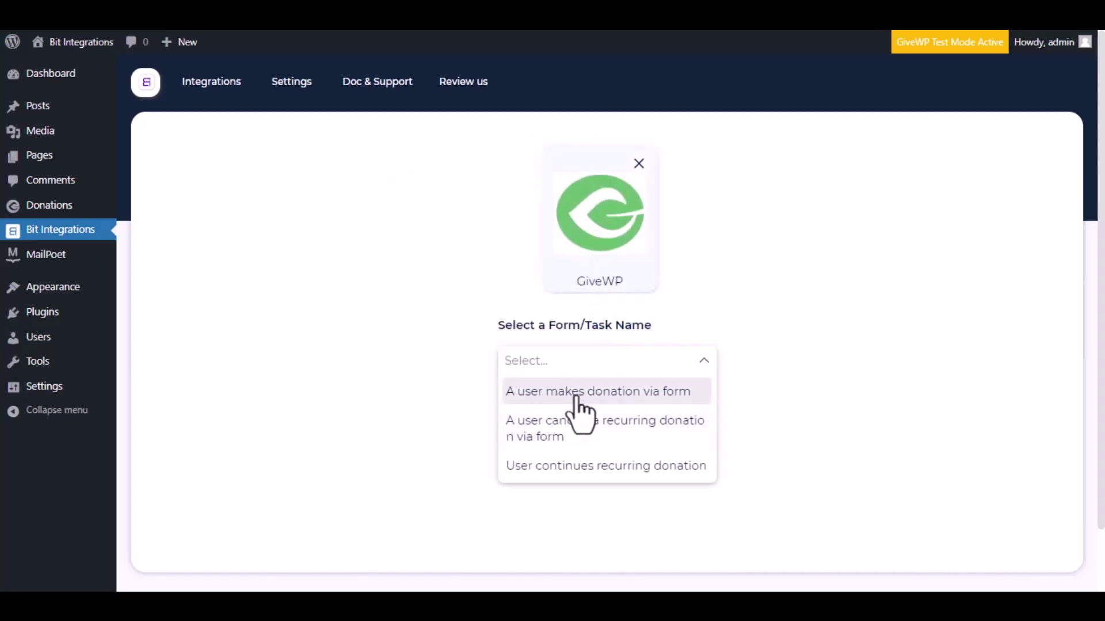
click(598, 397)
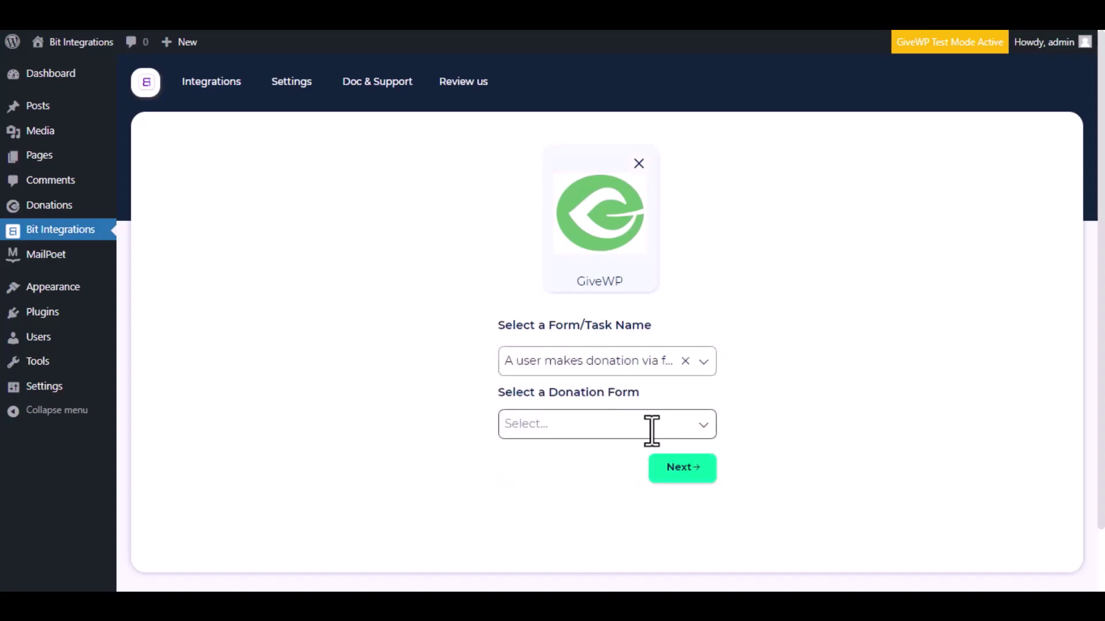
click(652, 431)
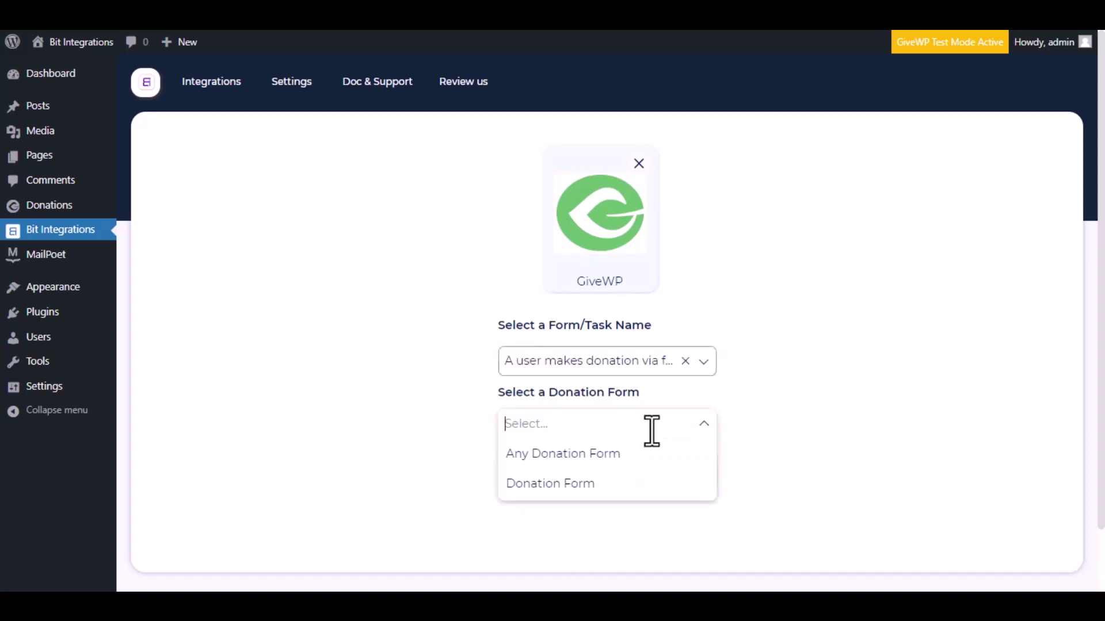
click(596, 484)
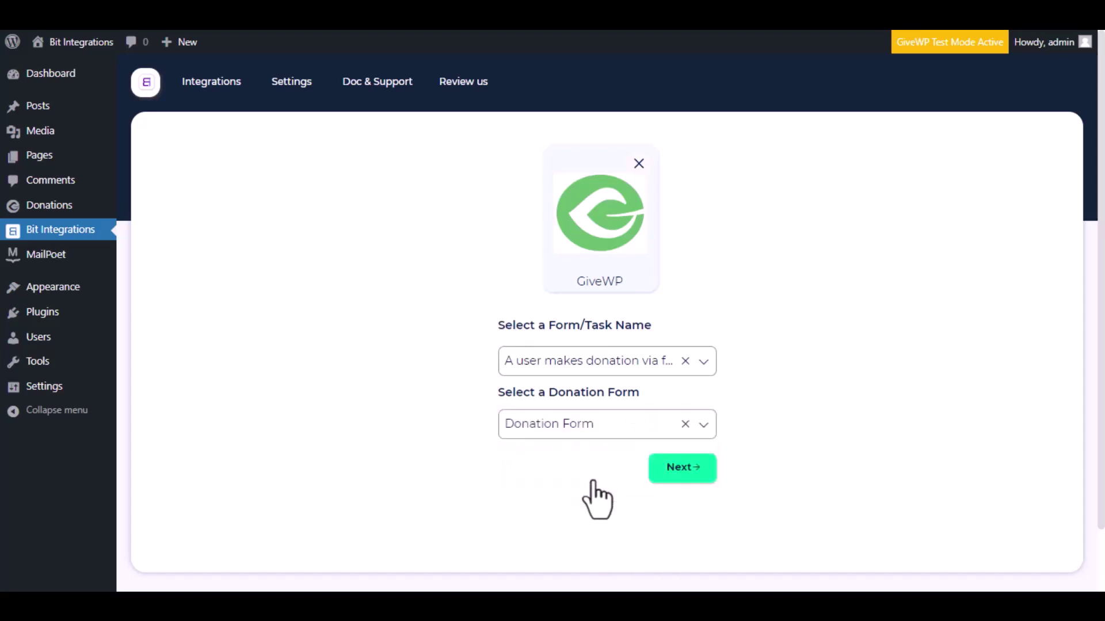
click(685, 469)
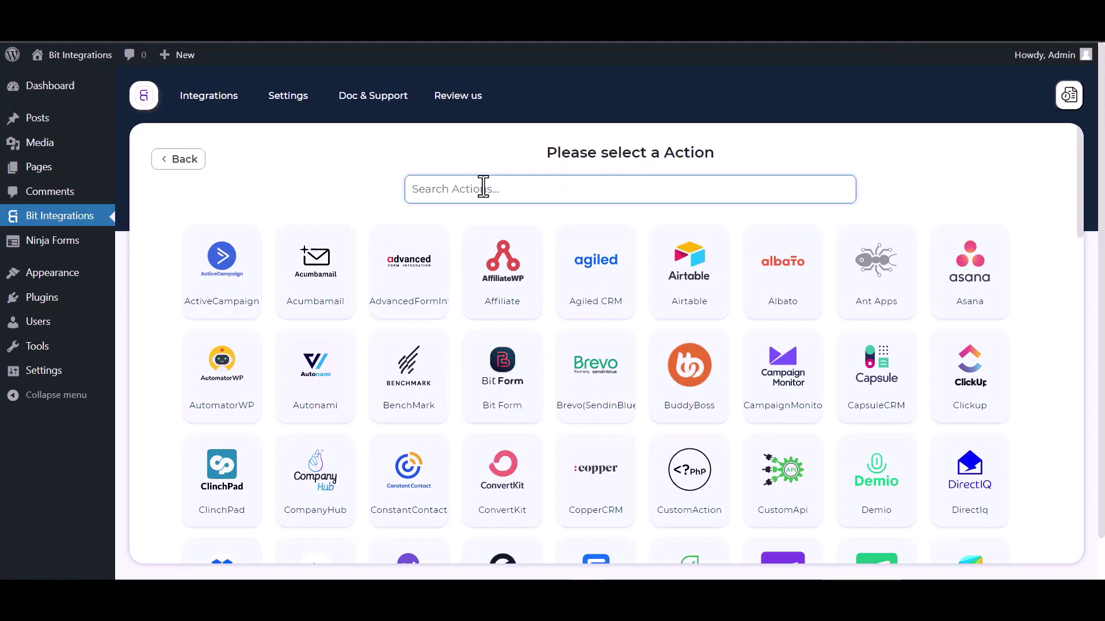
- Choose Albato as the action, then go to the Albato dashboard for a webhook
text(al)
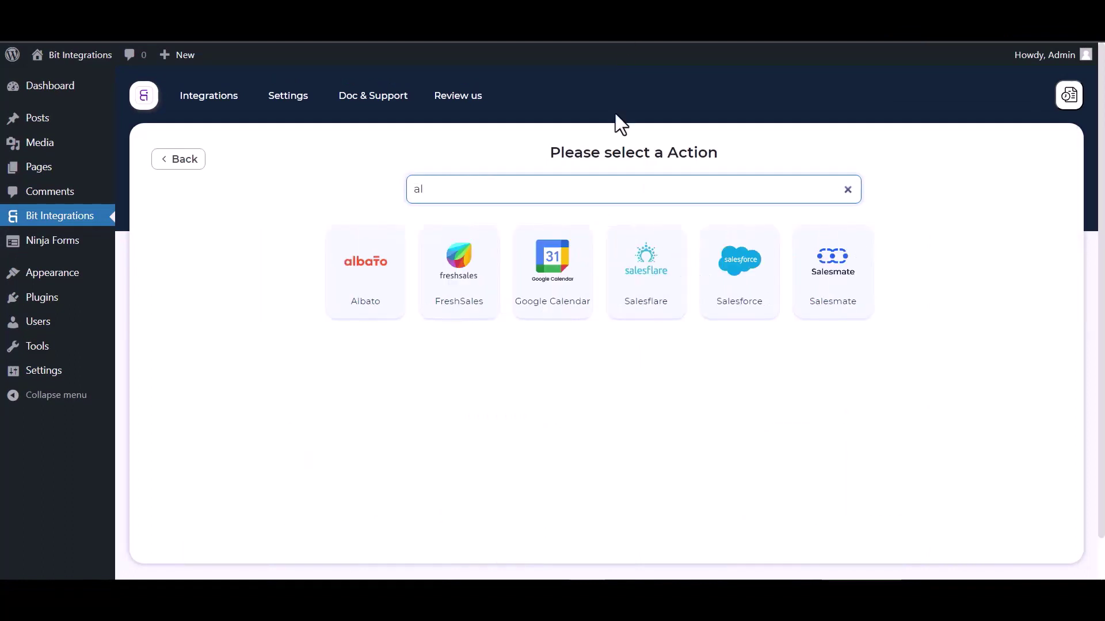
click(358, 256)
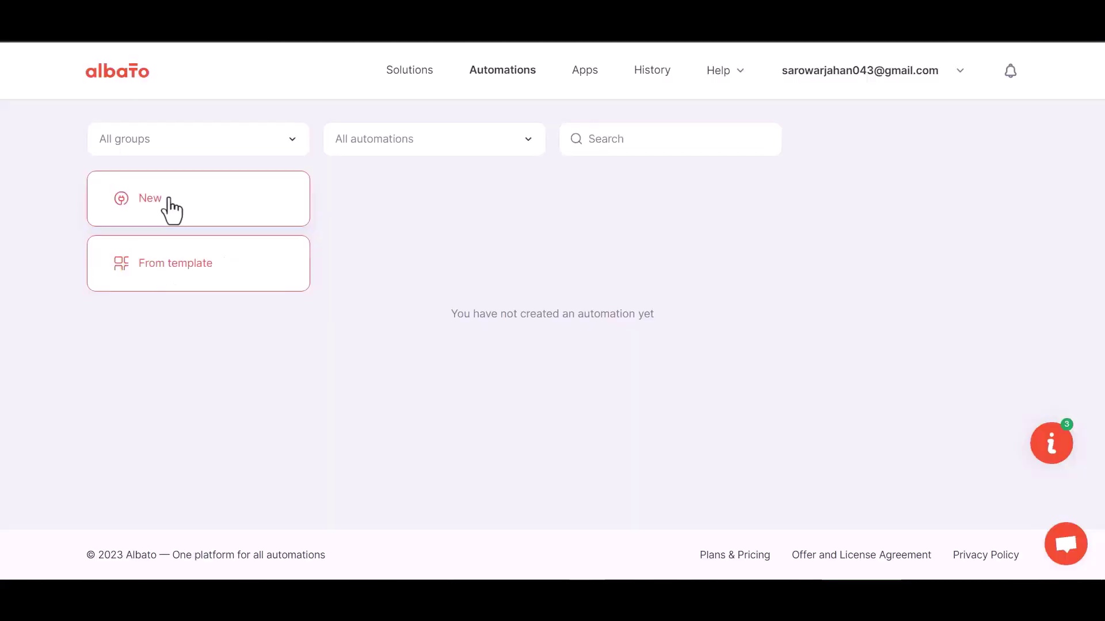
click(168, 203)
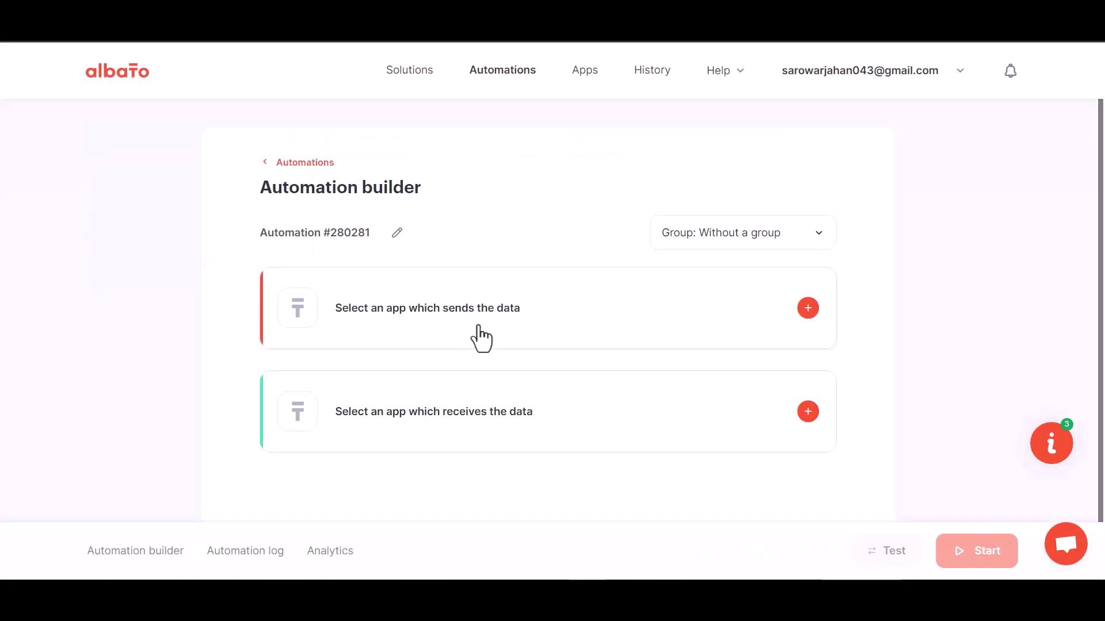
- Add a Webhook 'Incoming webhook' trigger using the My Account Webhook connection
click(804, 313)
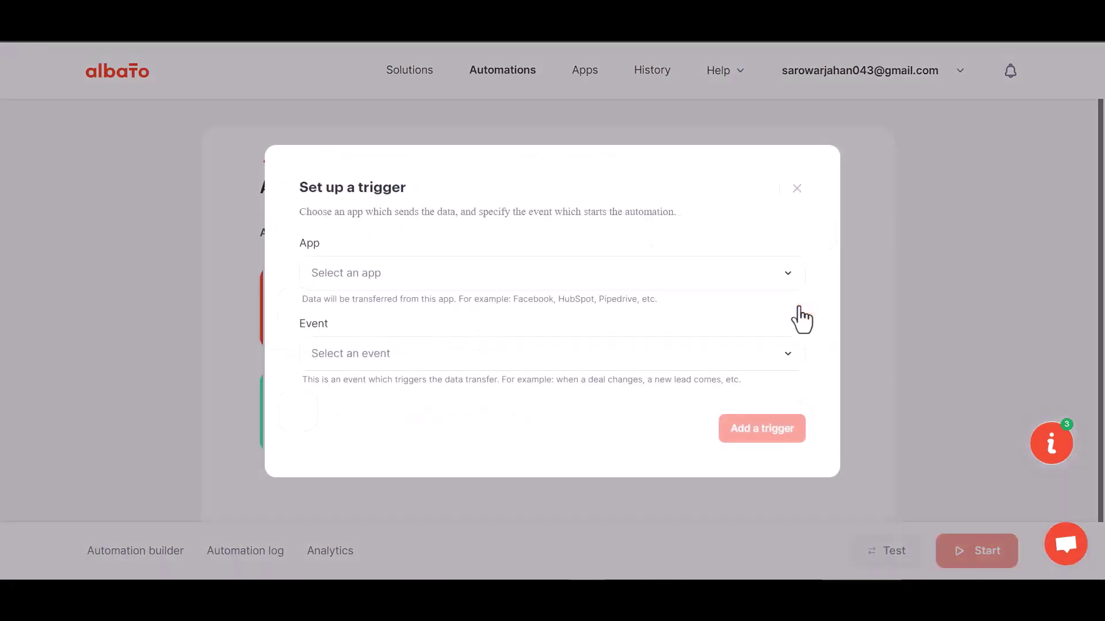
click(381, 284)
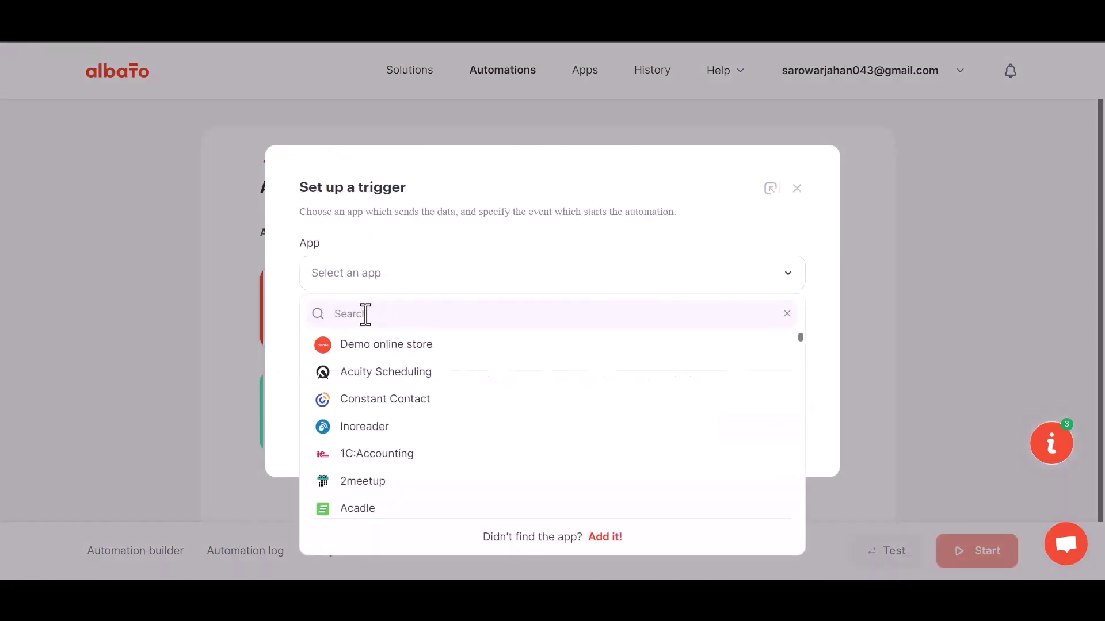
text(web)
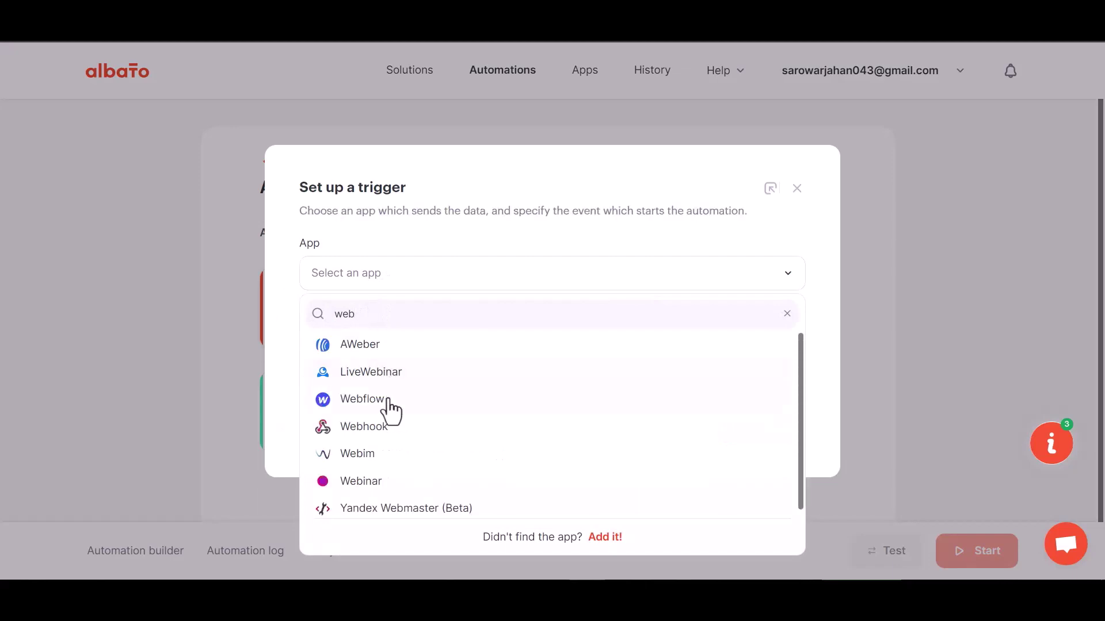
text(h)
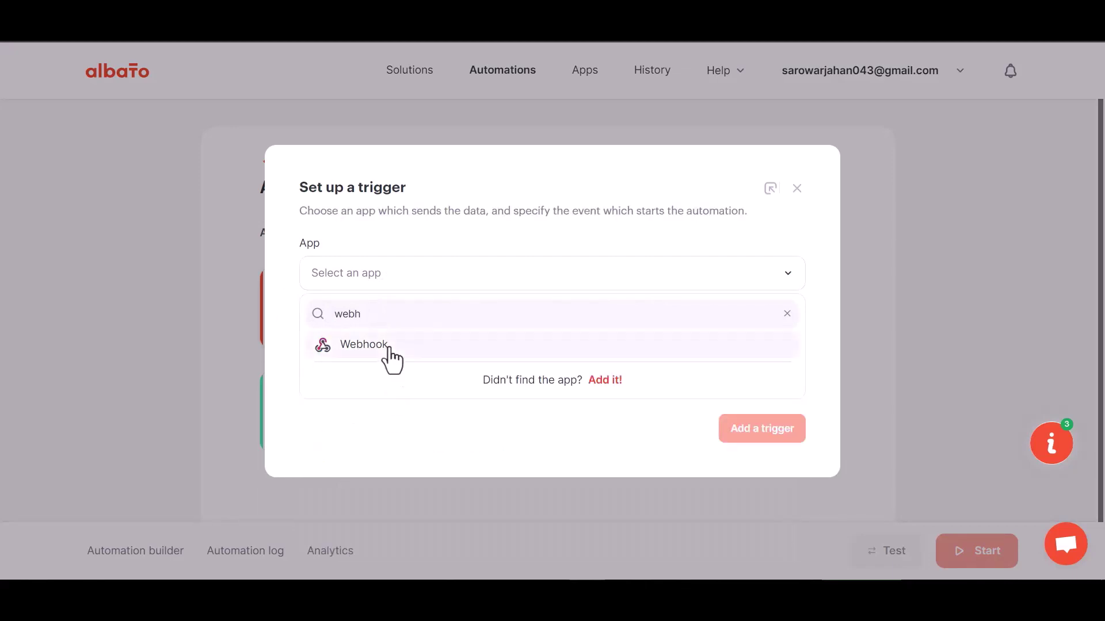
click(387, 360)
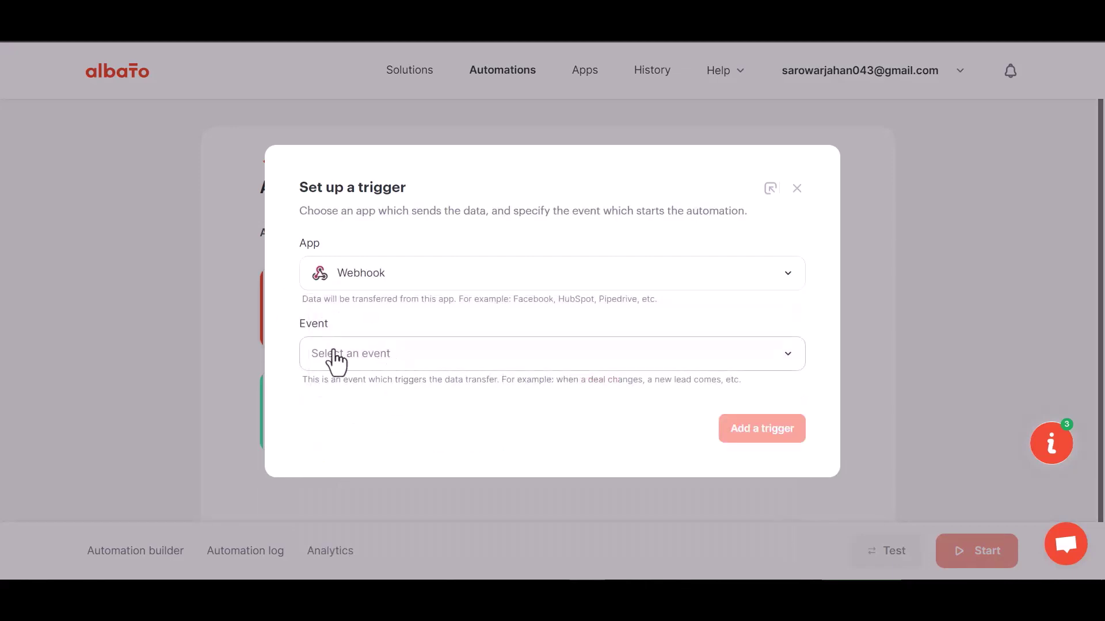
click(380, 356)
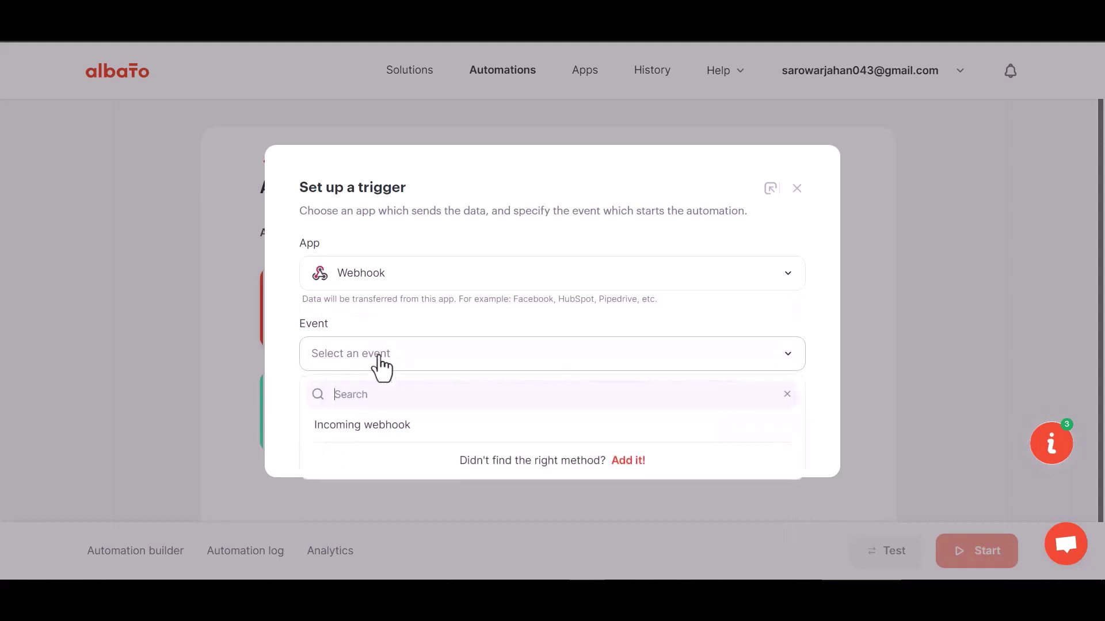
click(374, 426)
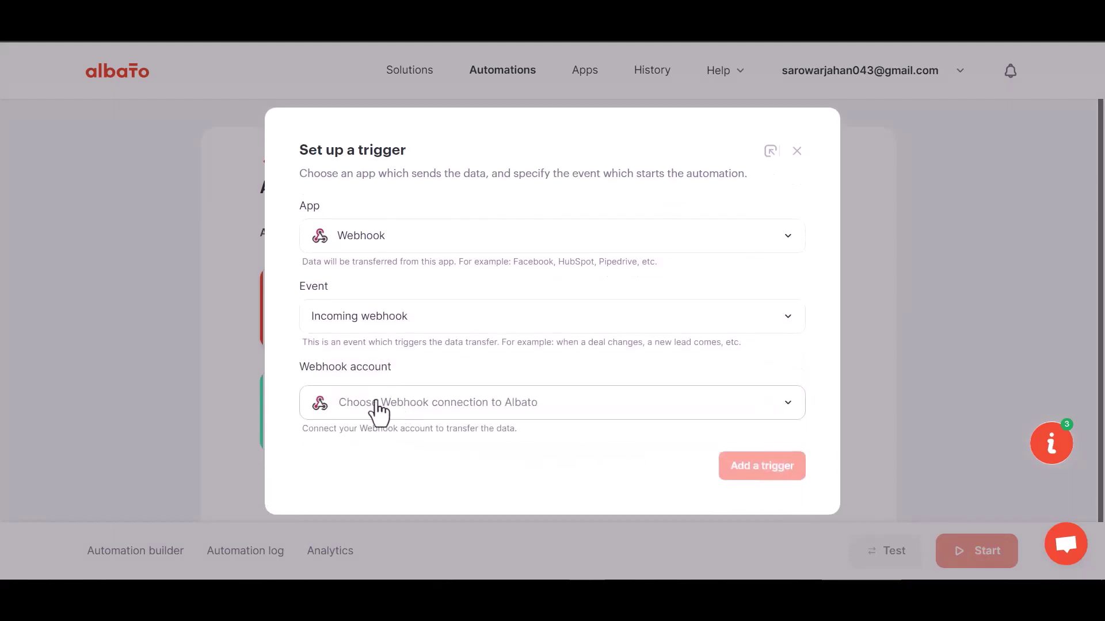
click(396, 412)
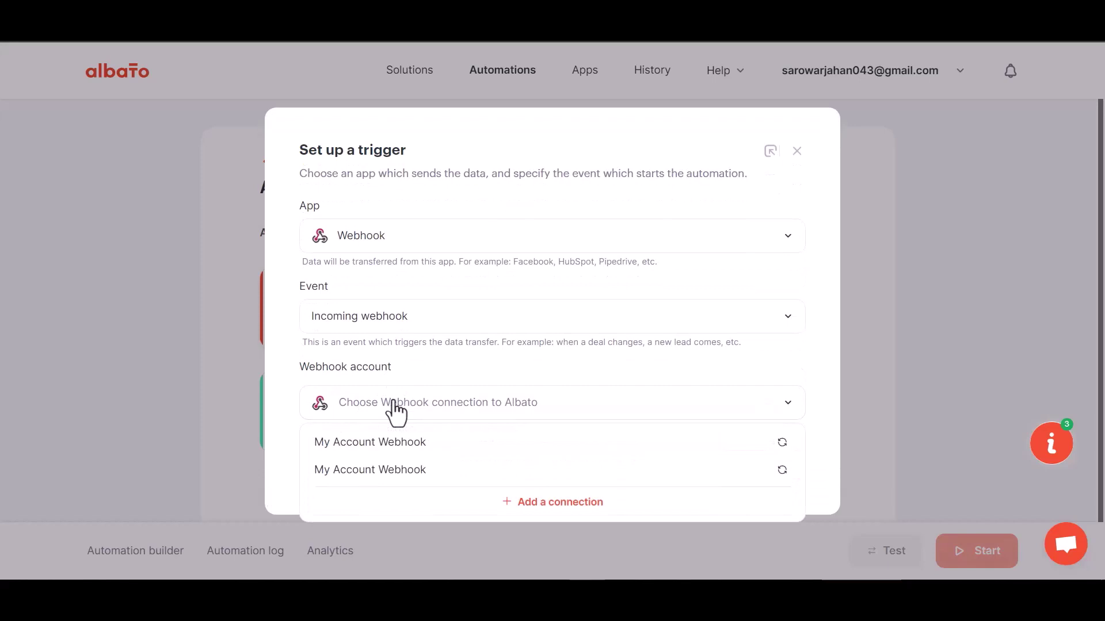
click(401, 449)
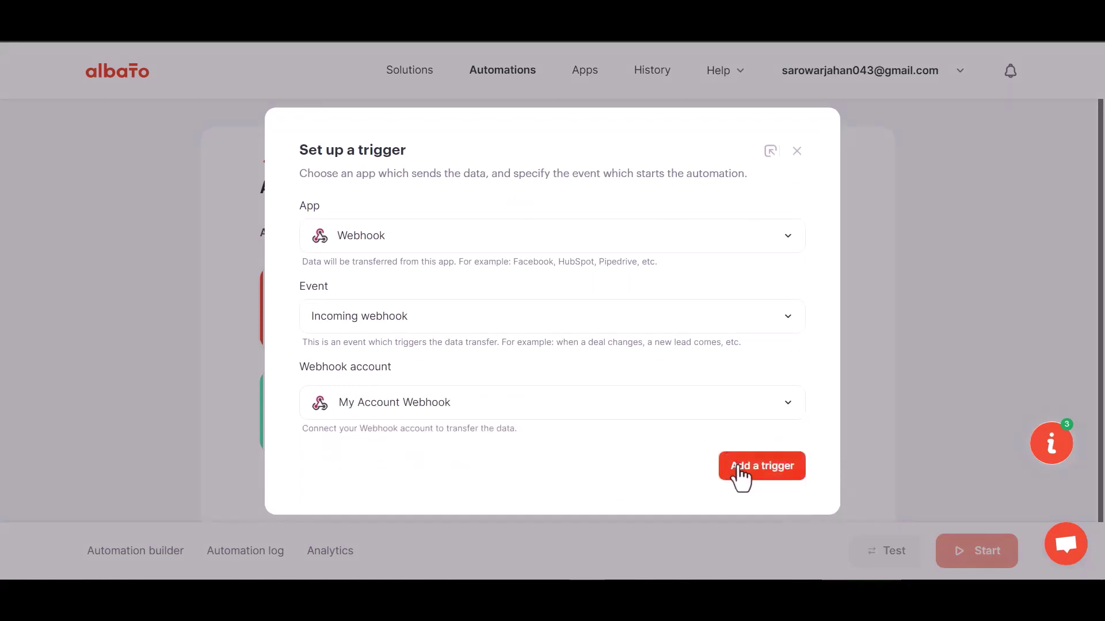
click(738, 467)
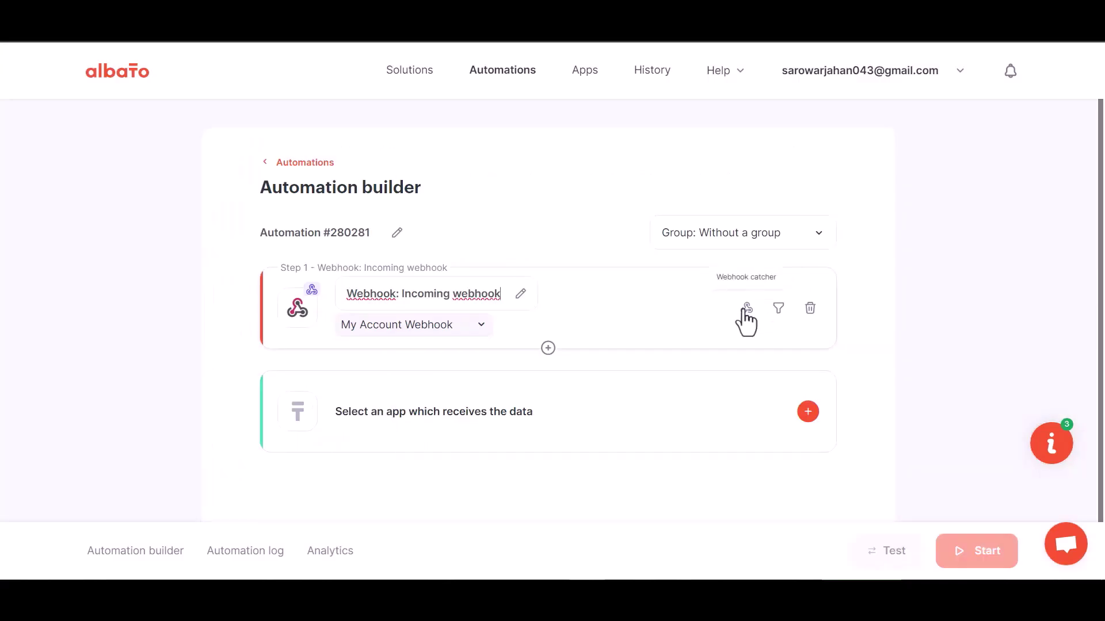
- Copy the trigger's webhook URL and start waiting for incoming webhook data
click(747, 309)
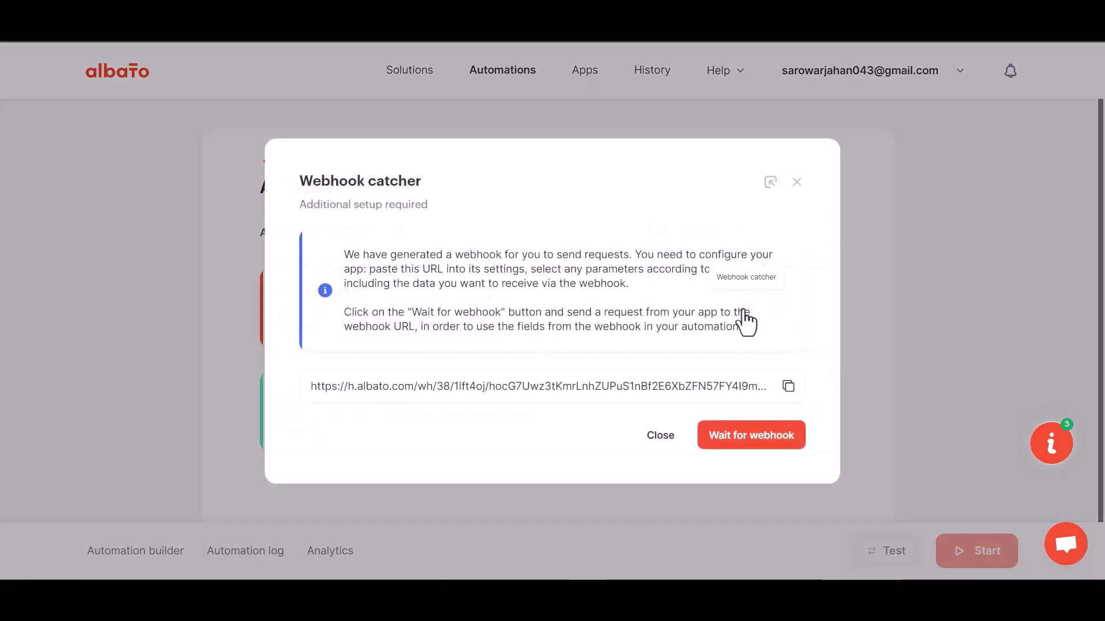
click(788, 386)
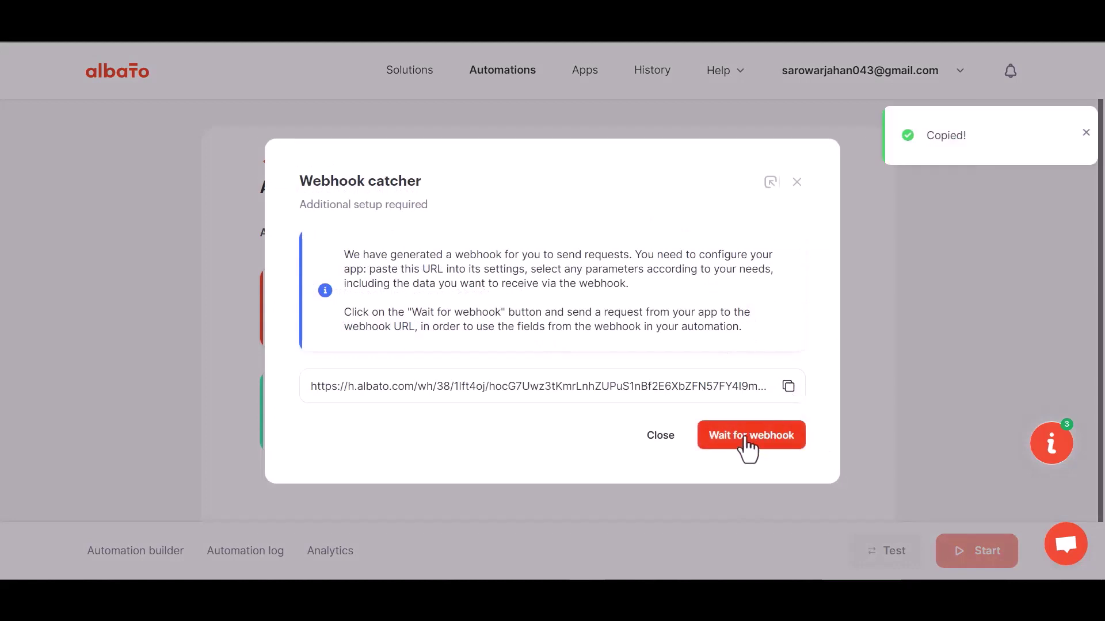
click(747, 442)
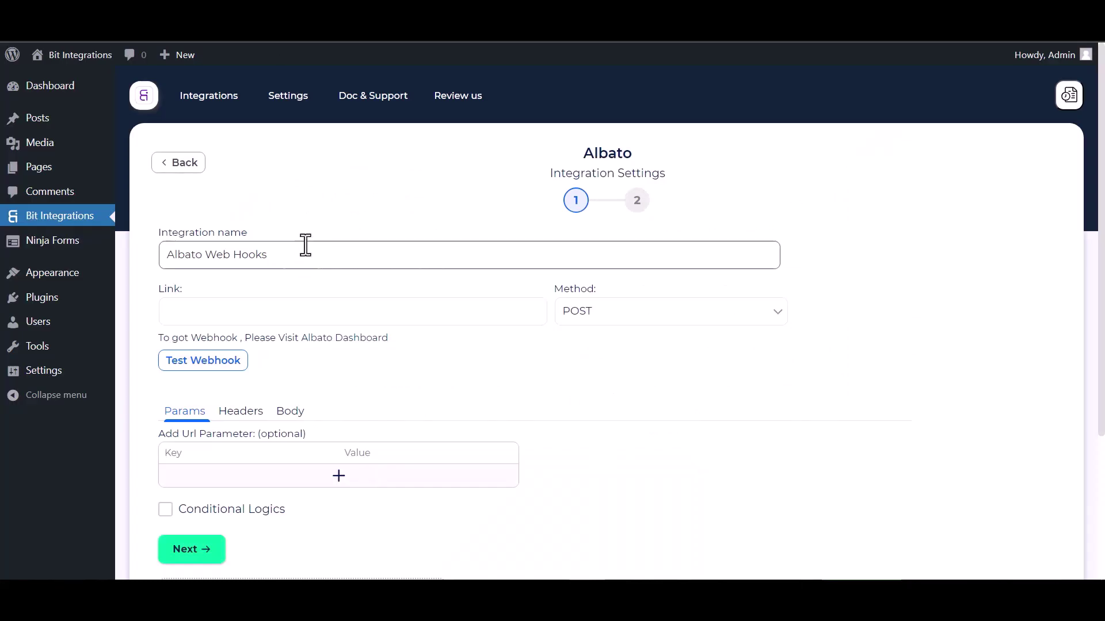
- Paste the Albato webhook URL as the Link, with Send All Data and application/json body
click(265, 319)
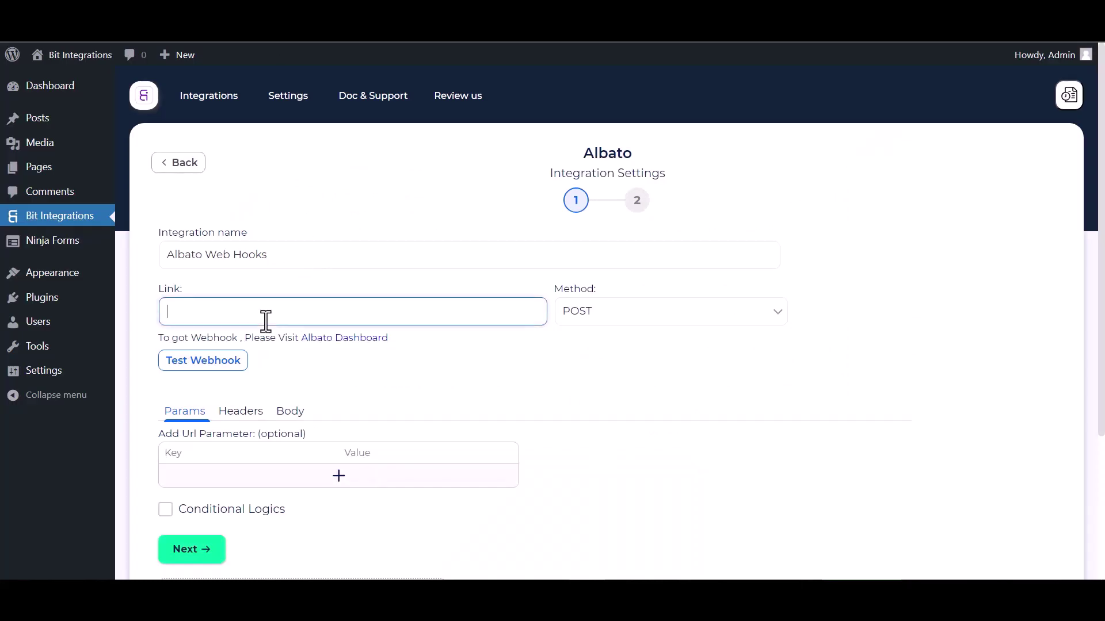
key(ctrl+v)
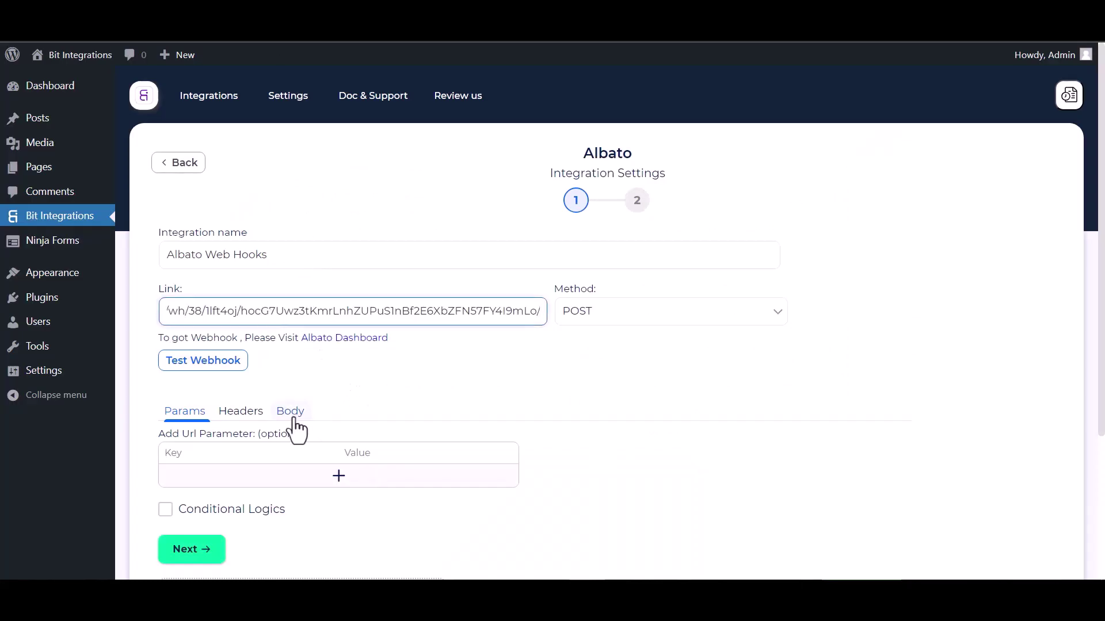
click(291, 412)
click(193, 450)
scroll(265, 455, down, 1)
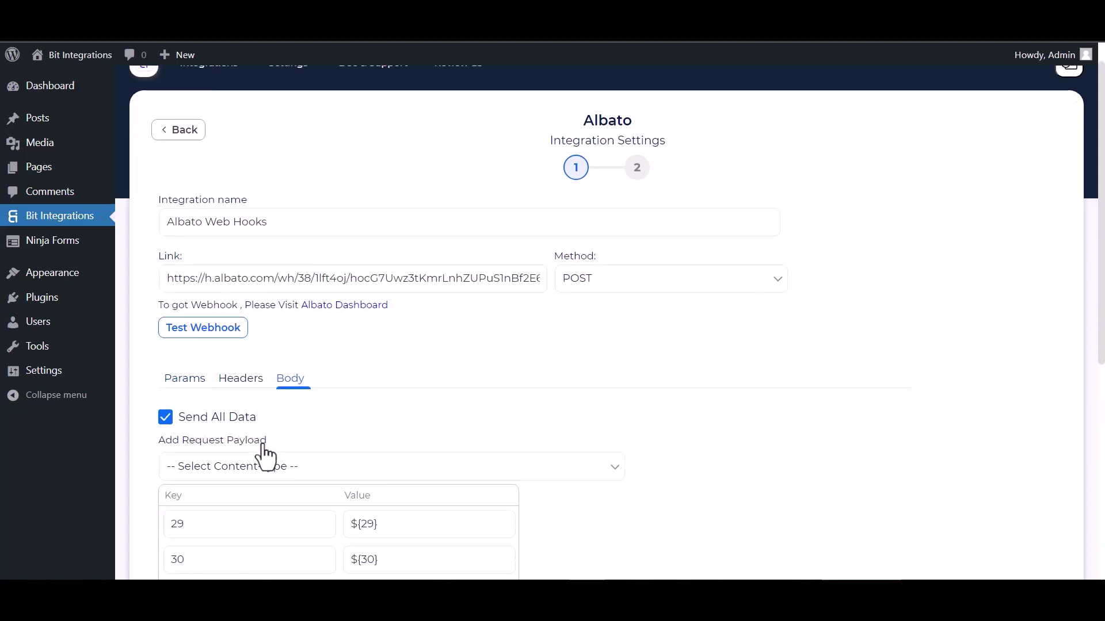
scroll(266, 455, down, 2)
click(305, 361)
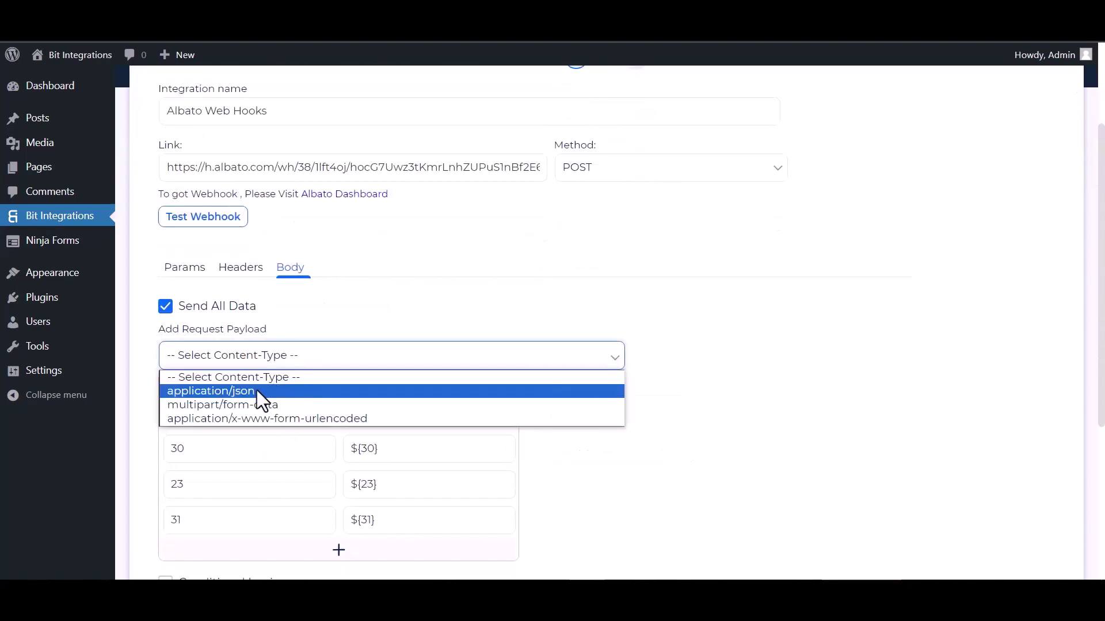
click(229, 393)
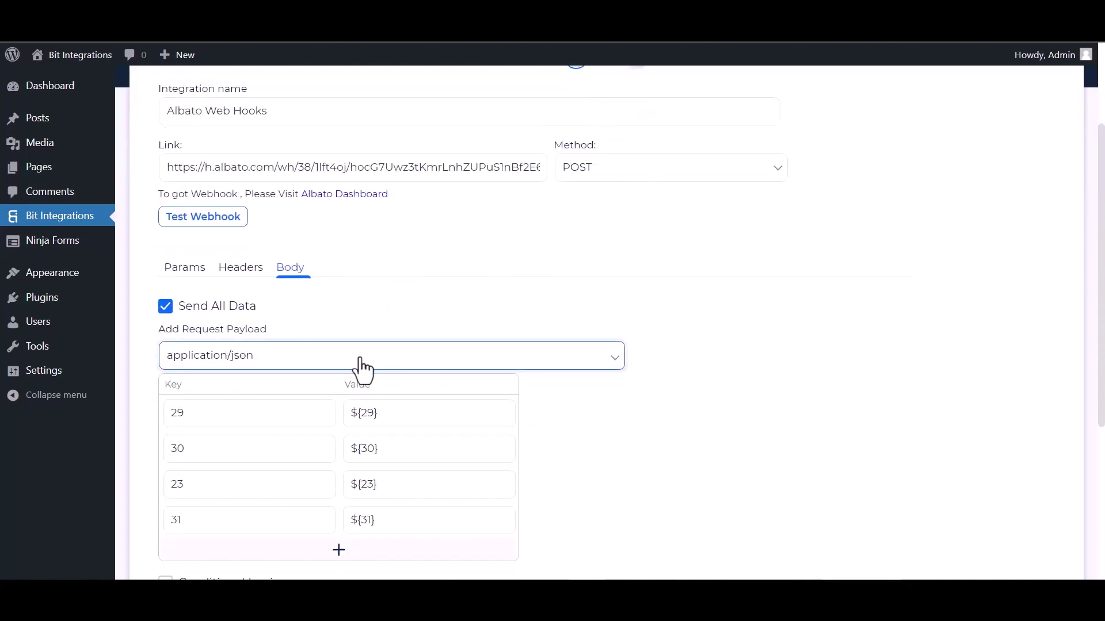
scroll(259, 284, up, 1)
- Test the webhook, leave conditional logic off, and finish and save the integration
click(214, 288)
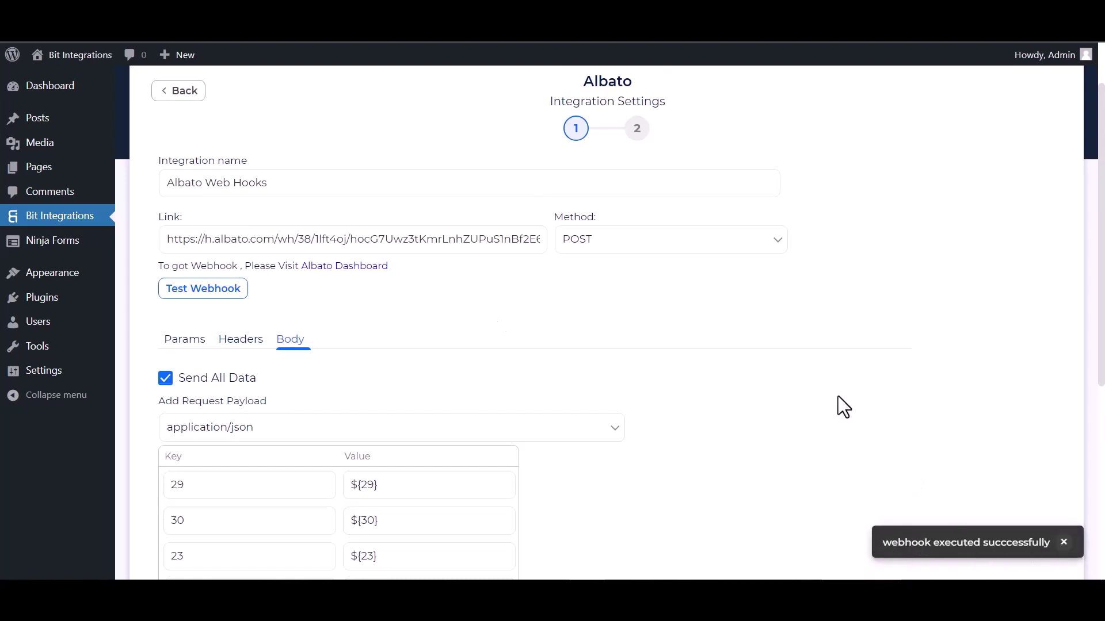
scroll(163, 374, down, 4)
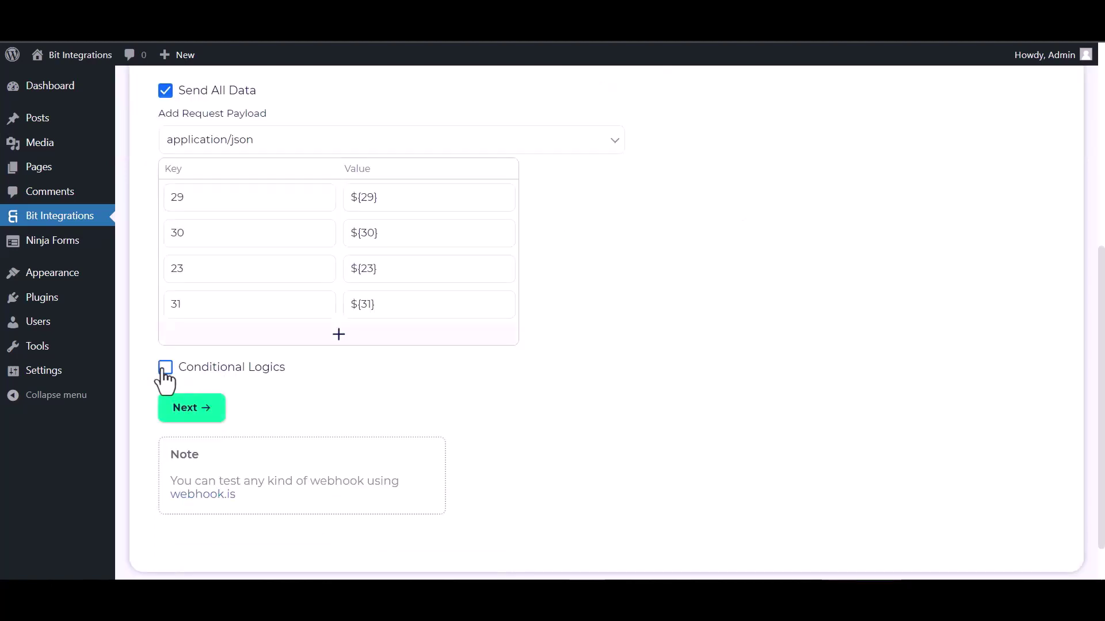
click(165, 368)
scroll(296, 428, down, 1)
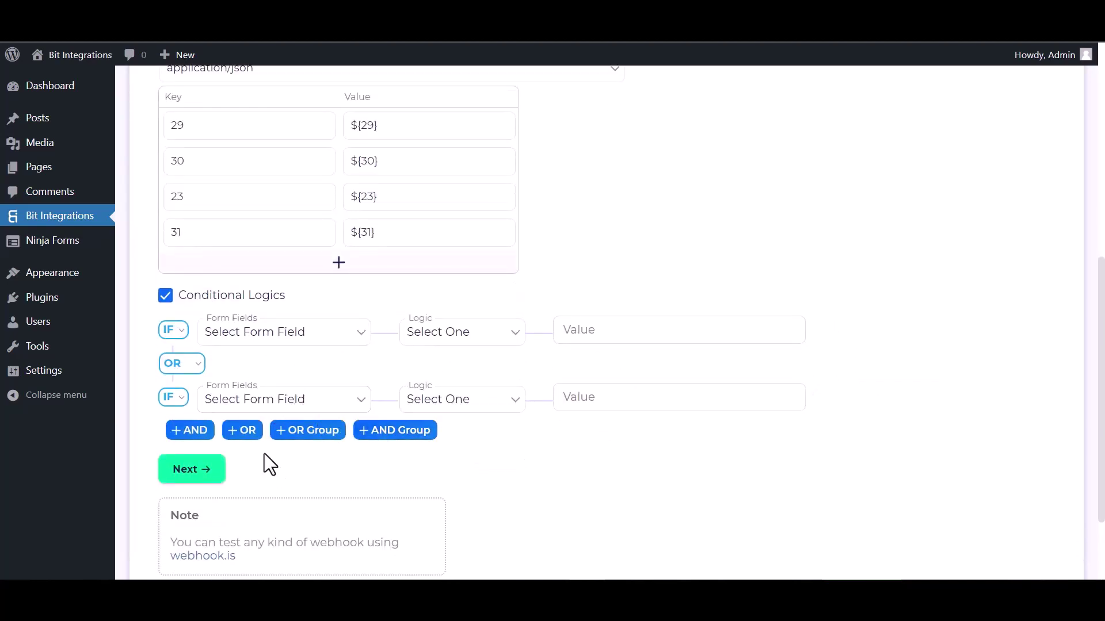
click(168, 299)
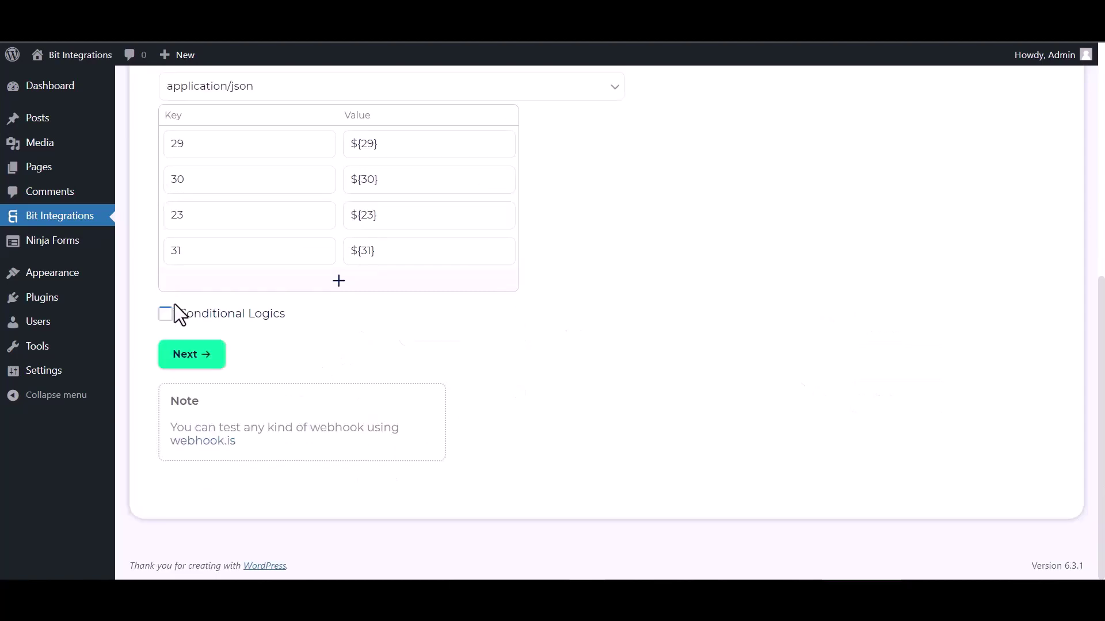
click(193, 359)
click(571, 266)
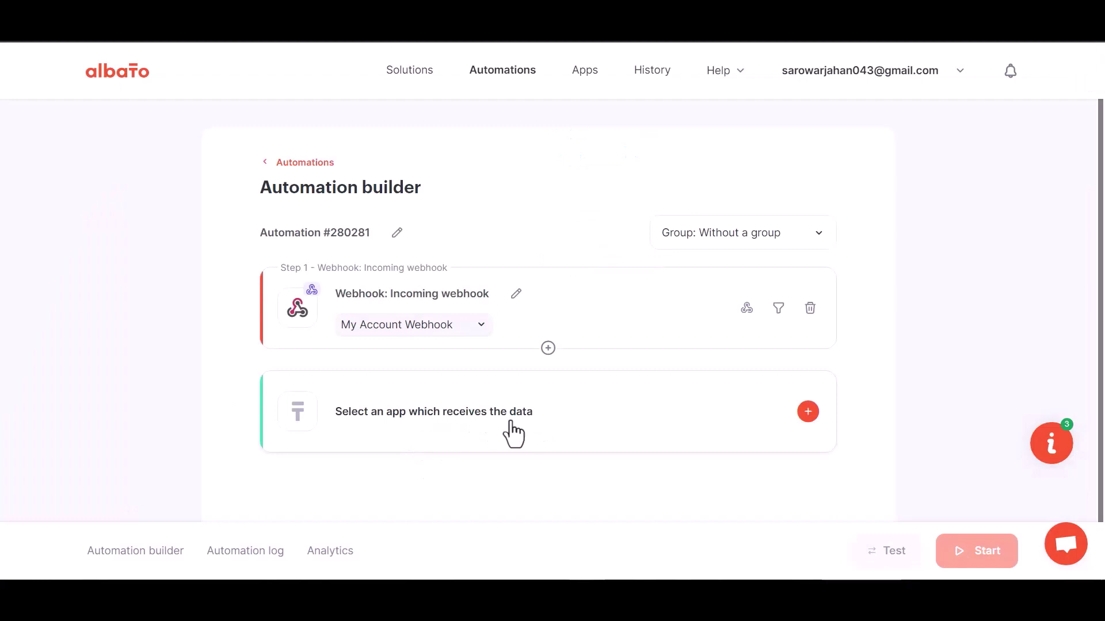
- Set the receiver to MailChimp 'Add subscriber to the list' and start adding a MailChimp connection
click(566, 432)
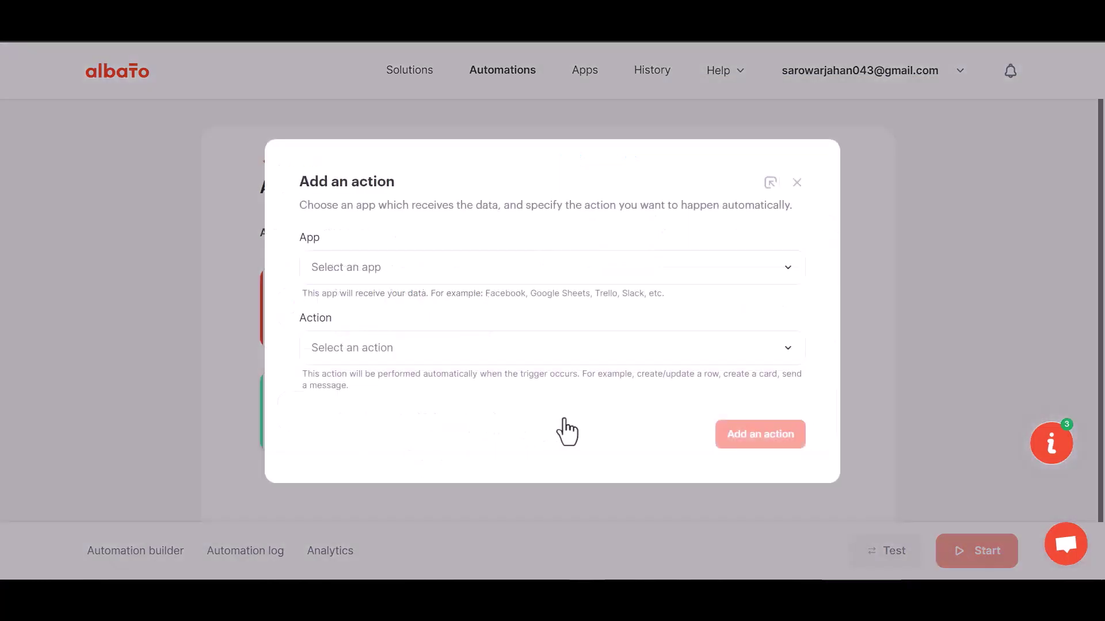
click(395, 281)
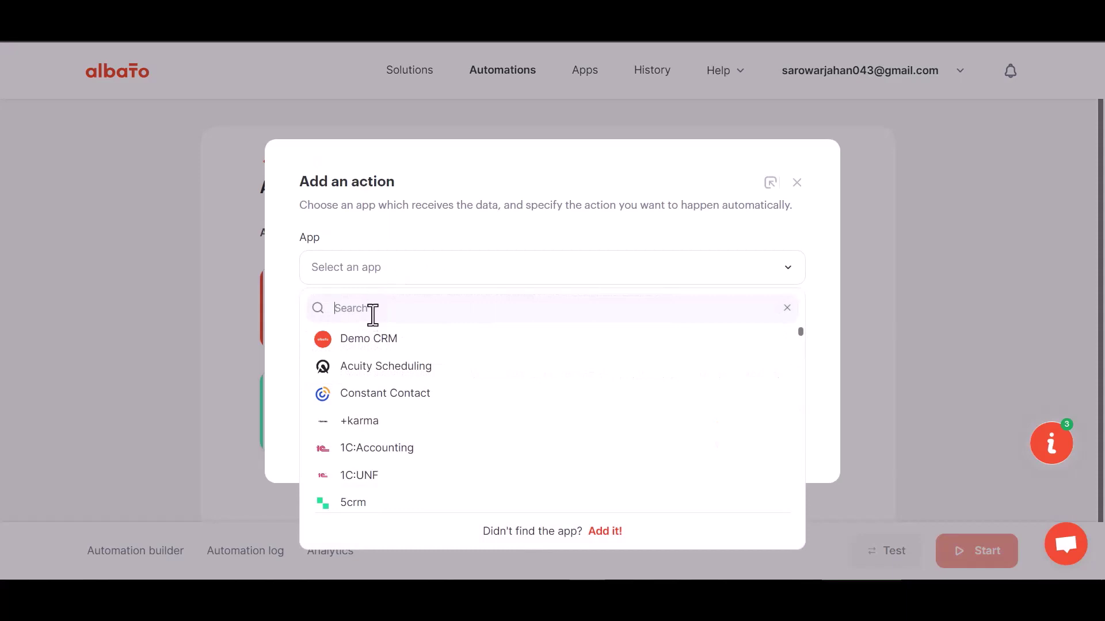
text(mail)
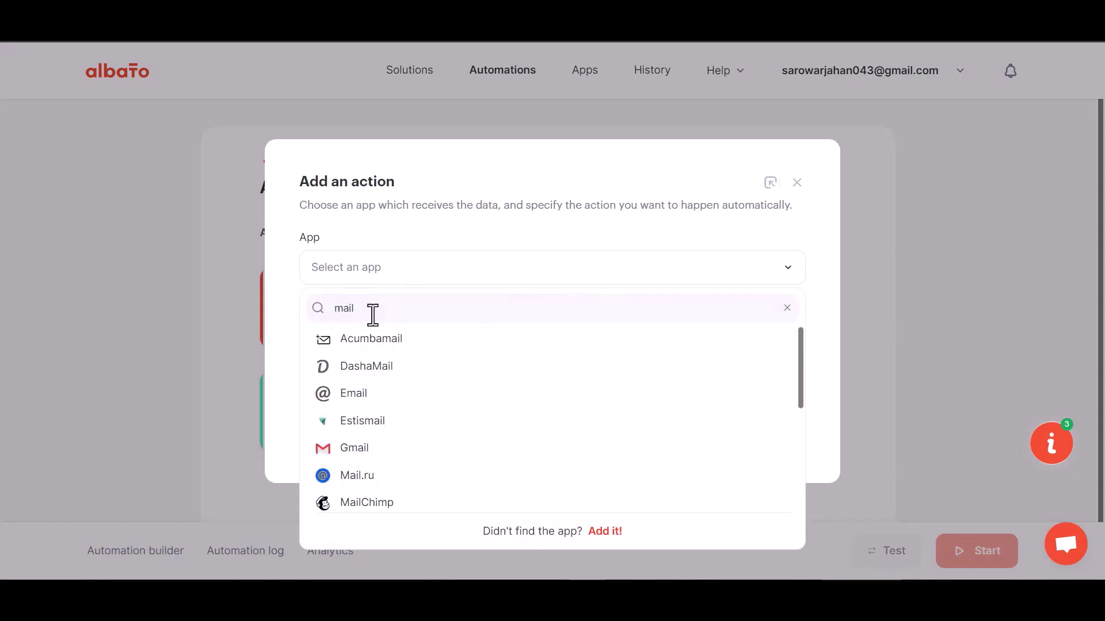
text(c)
click(375, 342)
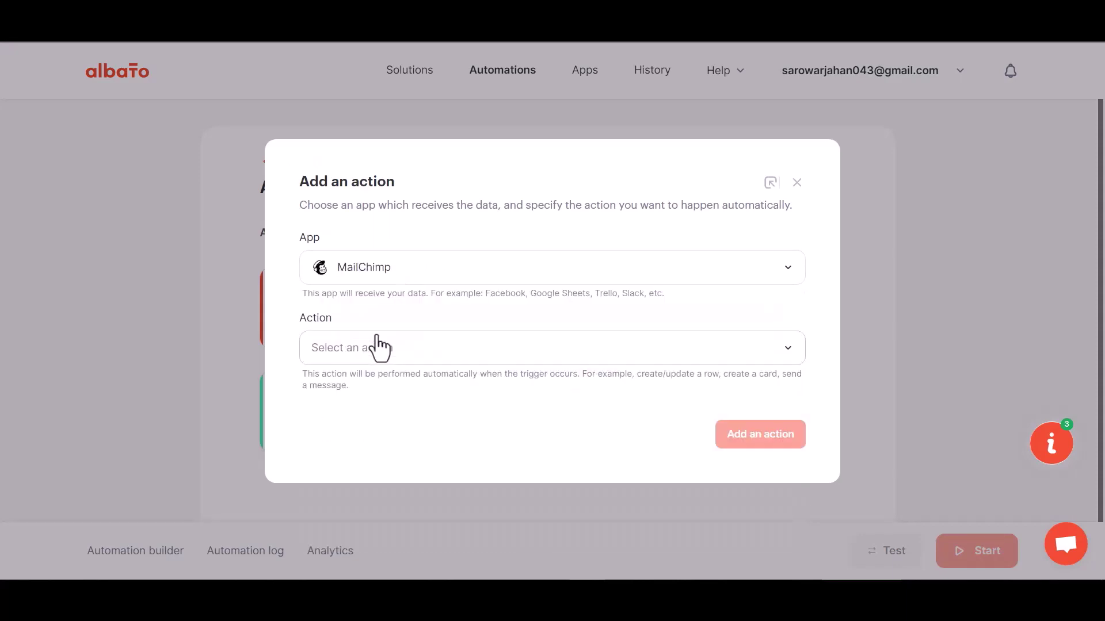
click(394, 358)
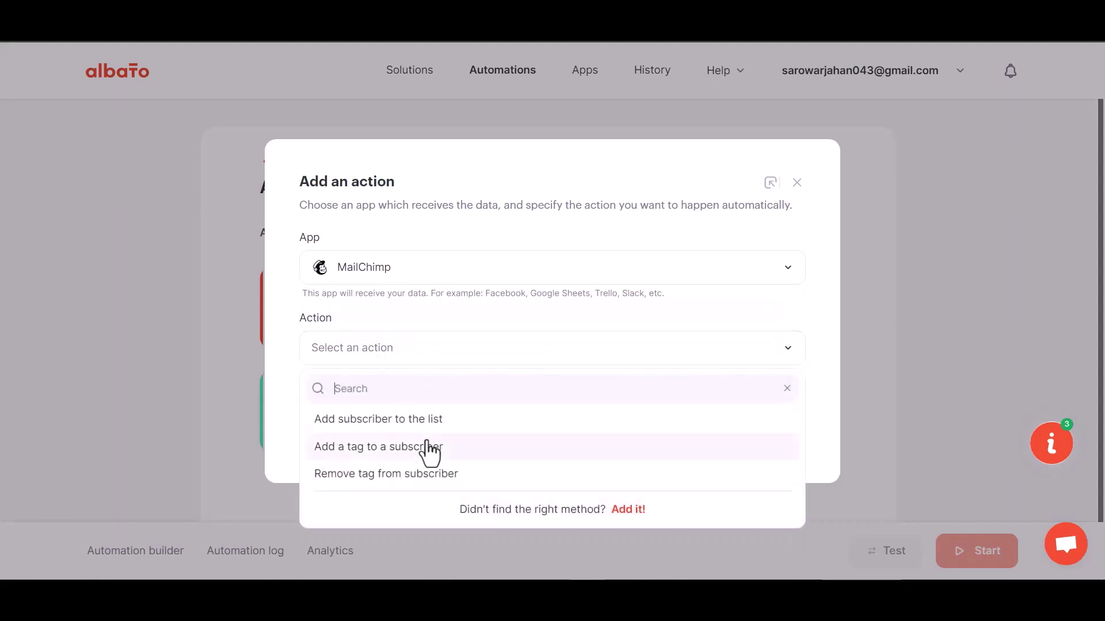
click(420, 420)
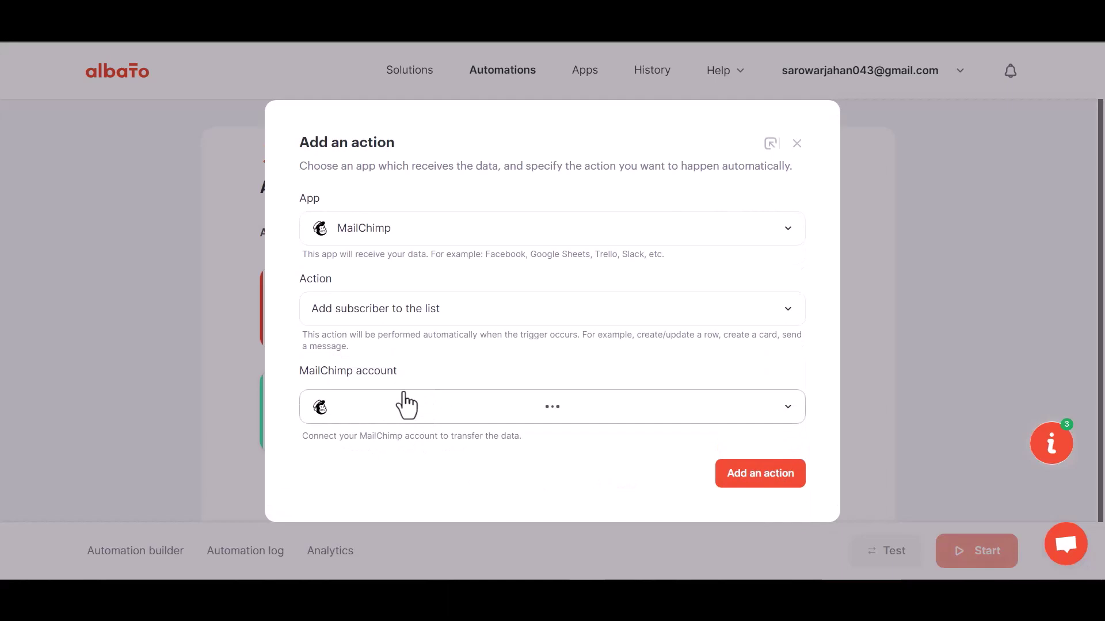
click(405, 380)
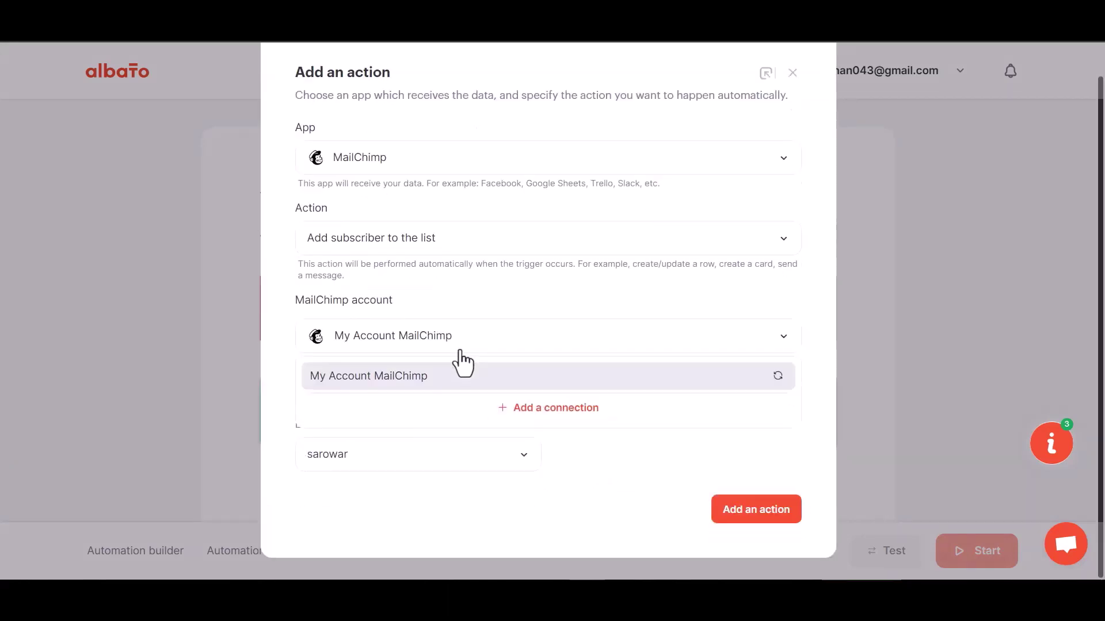
click(528, 414)
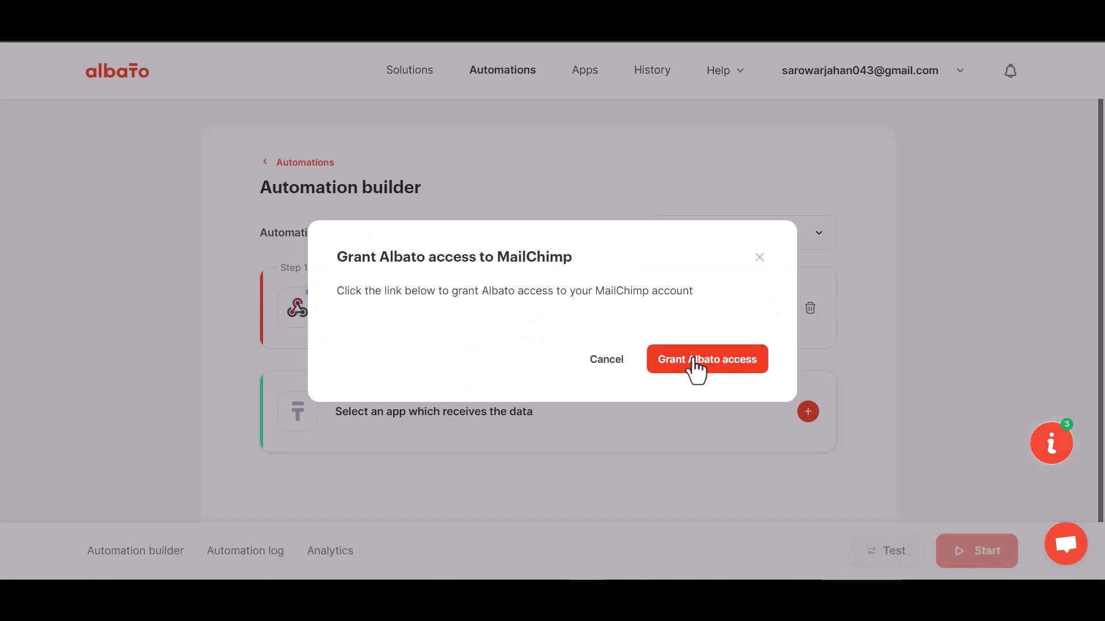
- Grant Albato access, sign in to the Mailchimp account, and allow Albato on the authorization page
click(693, 359)
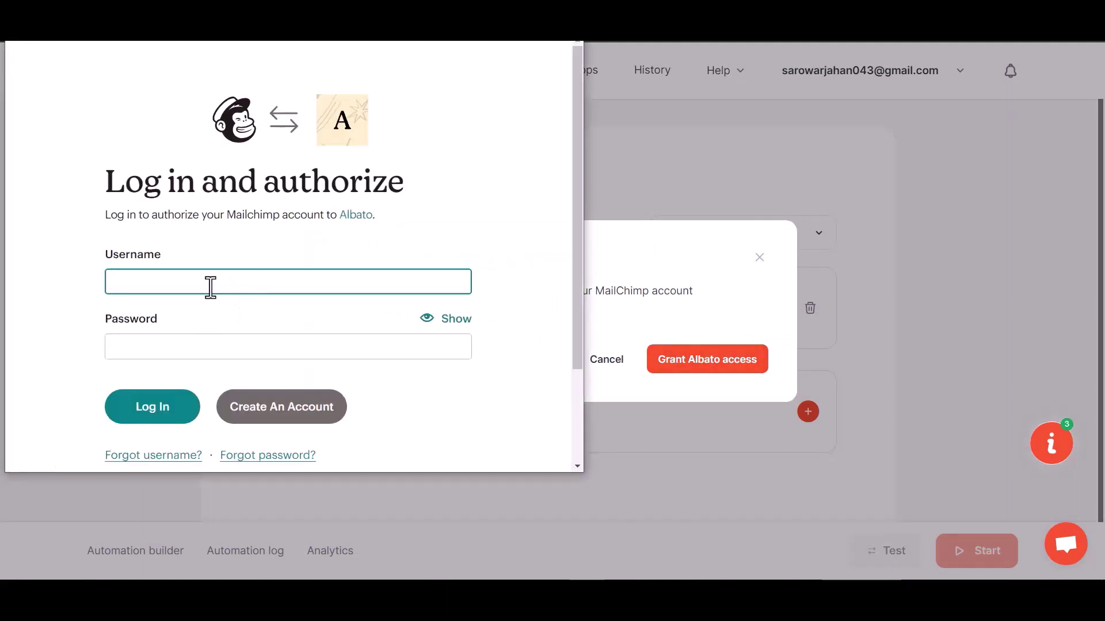
click(193, 391)
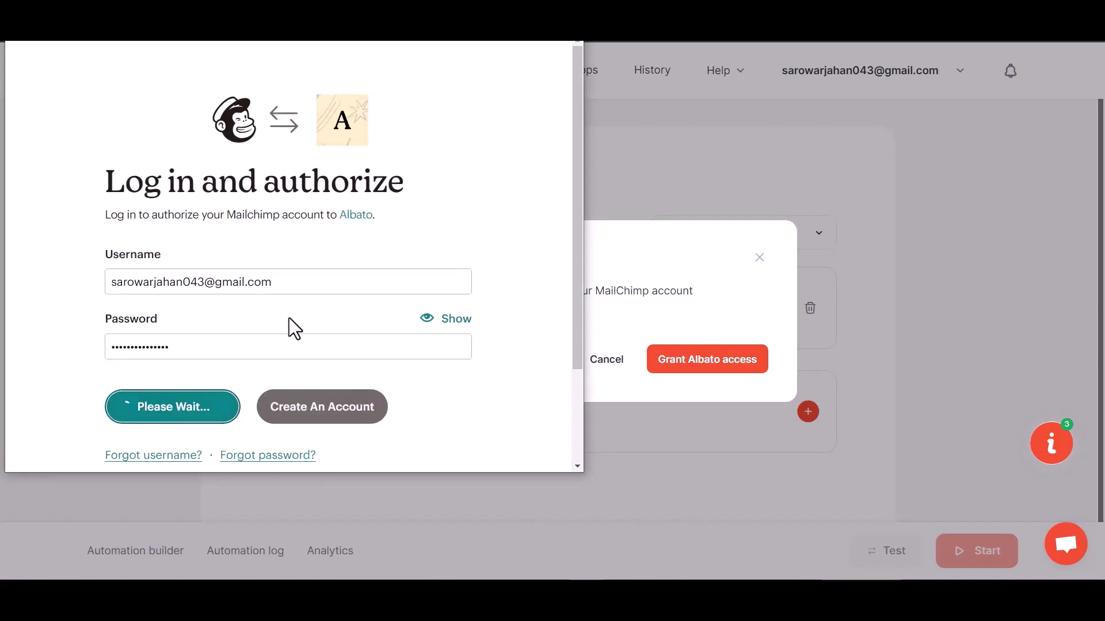
scroll(285, 325, down, 3)
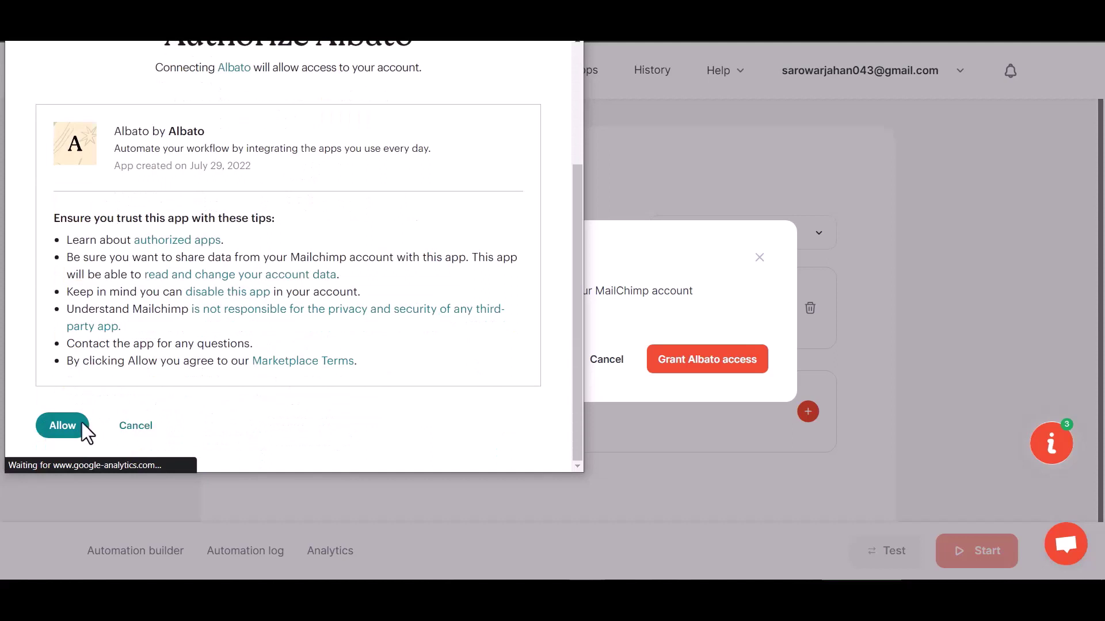
click(62, 426)
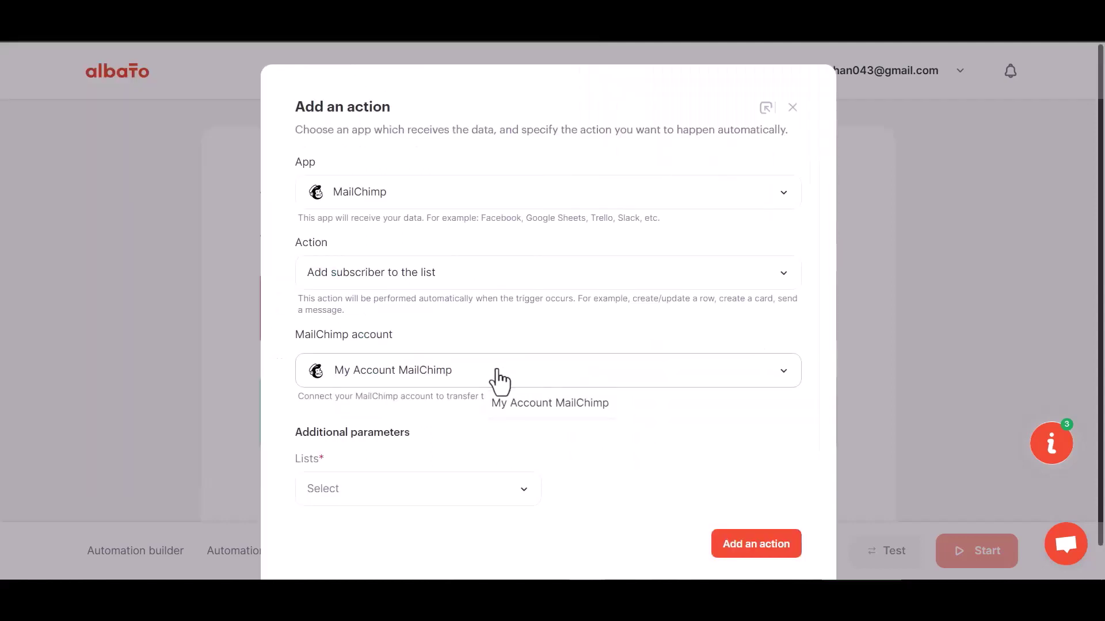
scroll(469, 441, down, 1)
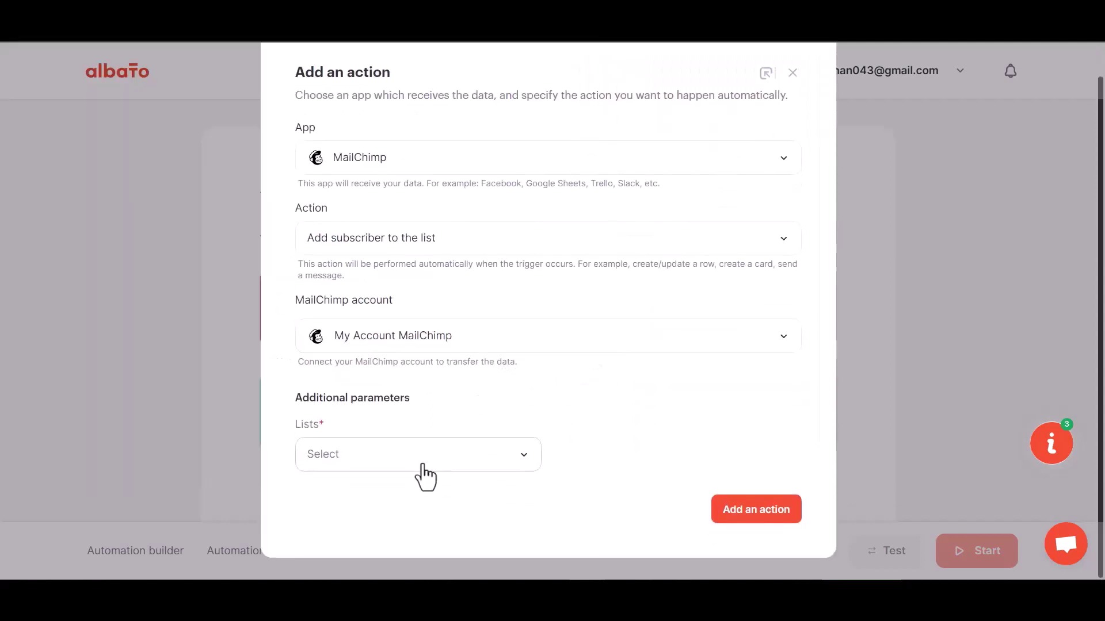
- Pick the MailChimp audience list and add the subscriber action to the automation
click(422, 465)
click(375, 524)
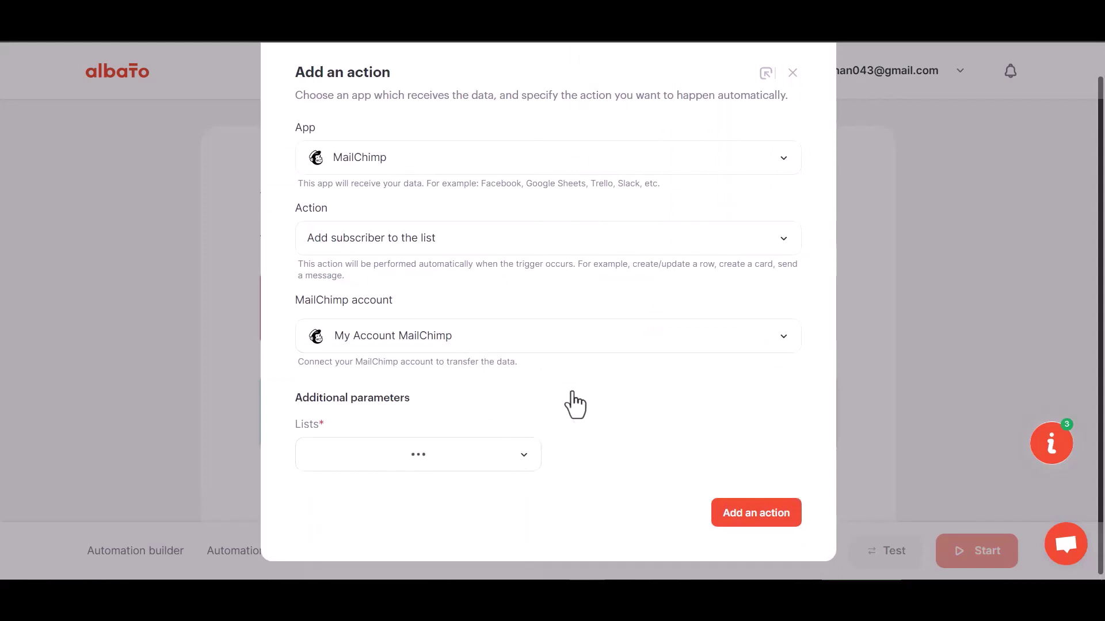
click(763, 514)
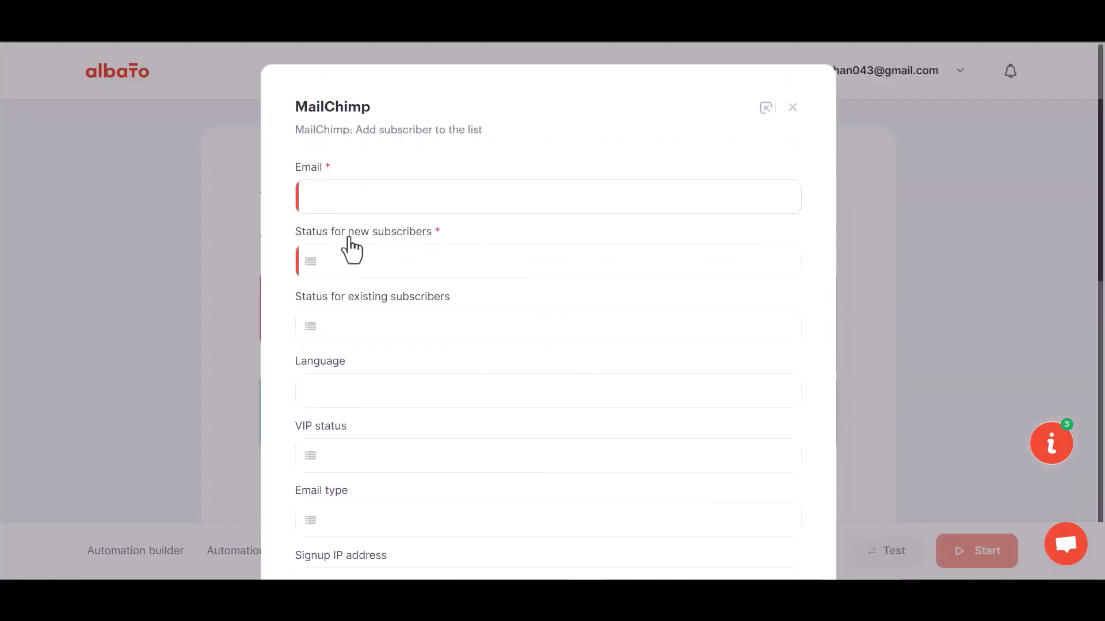
- Map Email to webhook field 23 and set the subscriber status to Subscribed
click(391, 201)
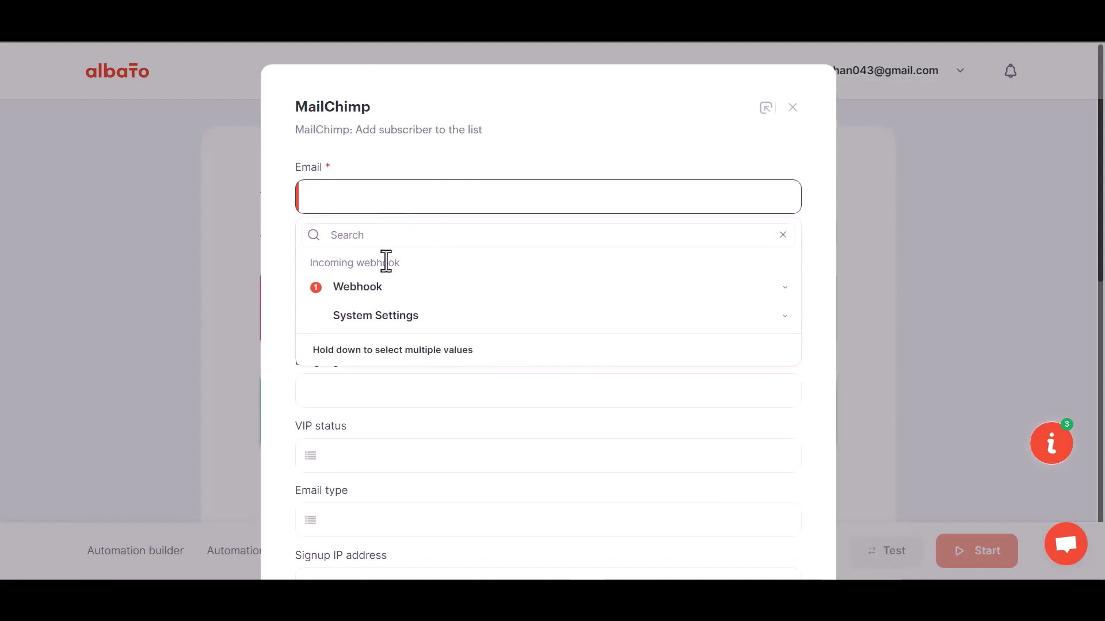
click(385, 288)
click(353, 425)
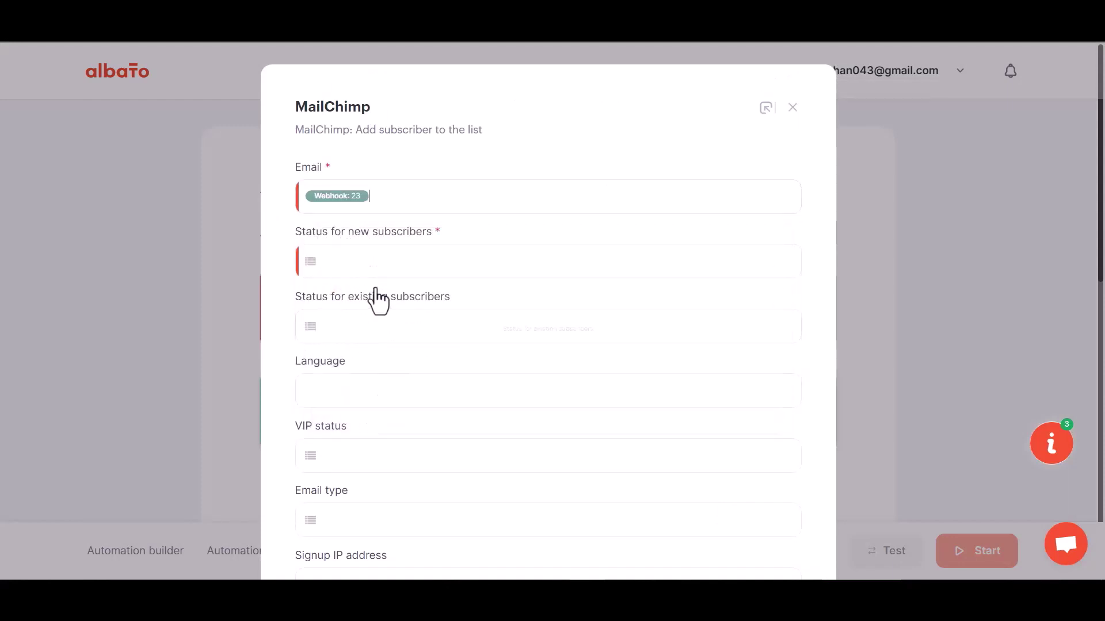
scroll(379, 360, down, 1)
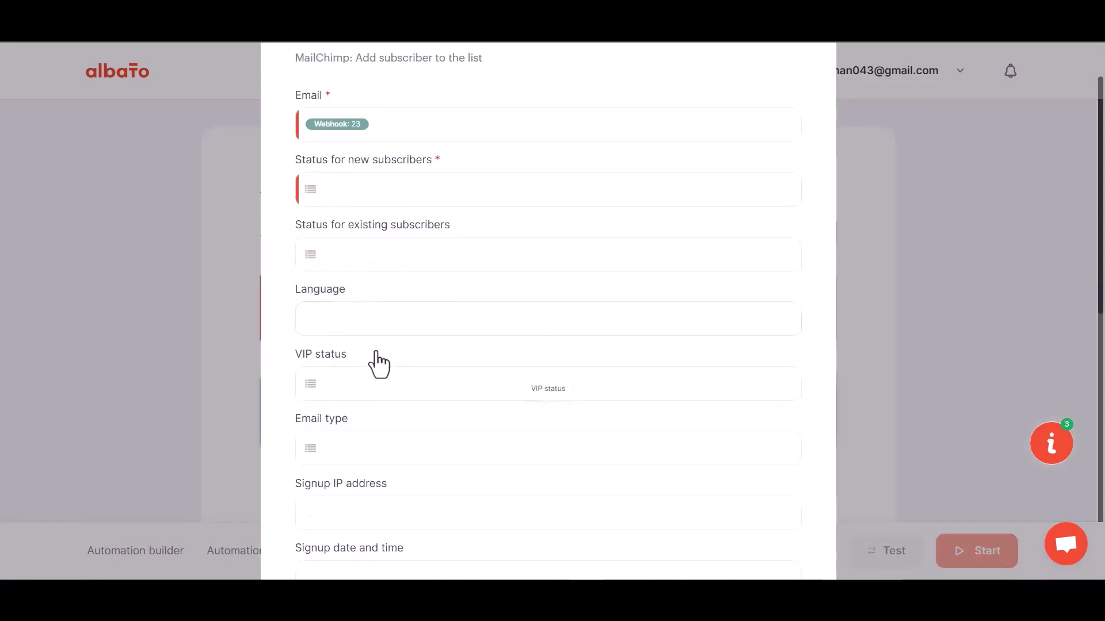
scroll(378, 360, down, 1)
click(377, 121)
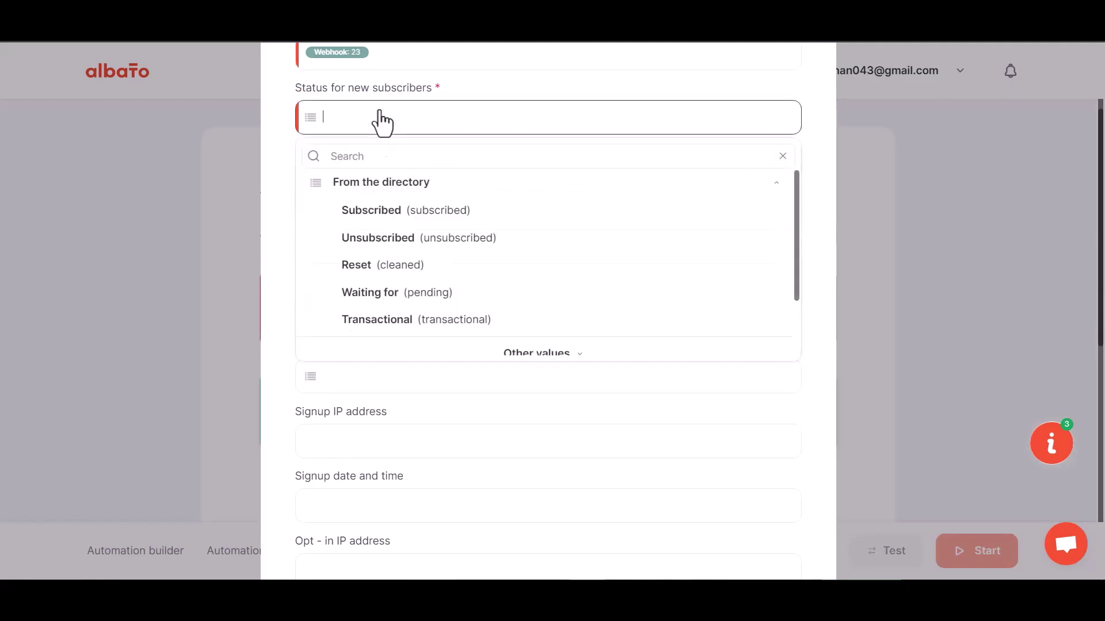
click(387, 220)
- Map First Name to webhook field 29 and Last Name to field 30
scroll(414, 345, down, 6)
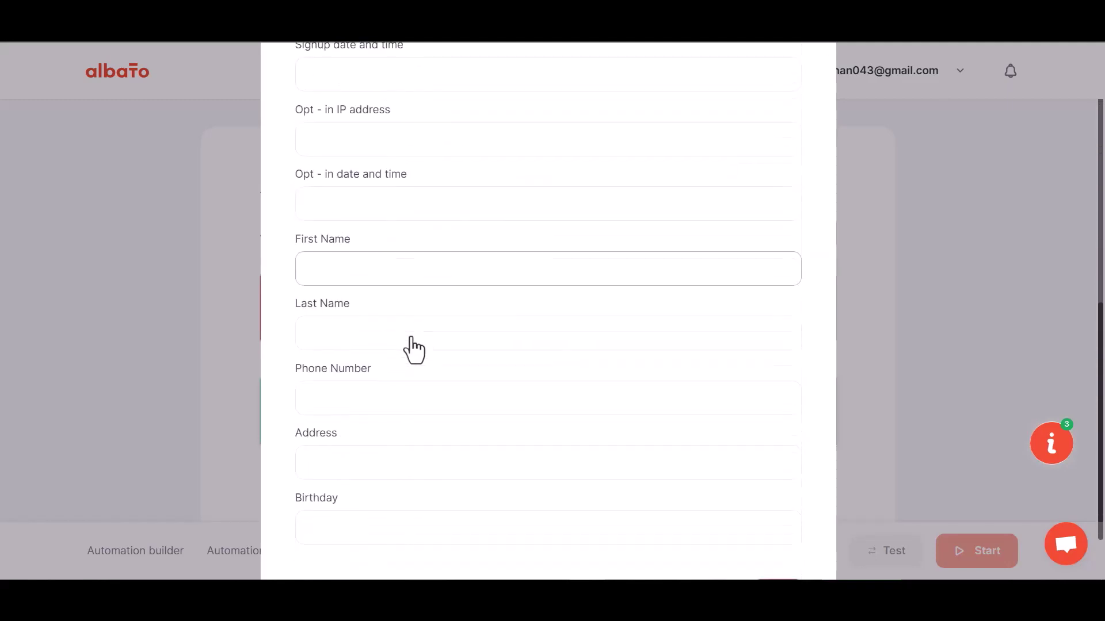
click(360, 270)
click(371, 360)
scroll(359, 507, down, 1)
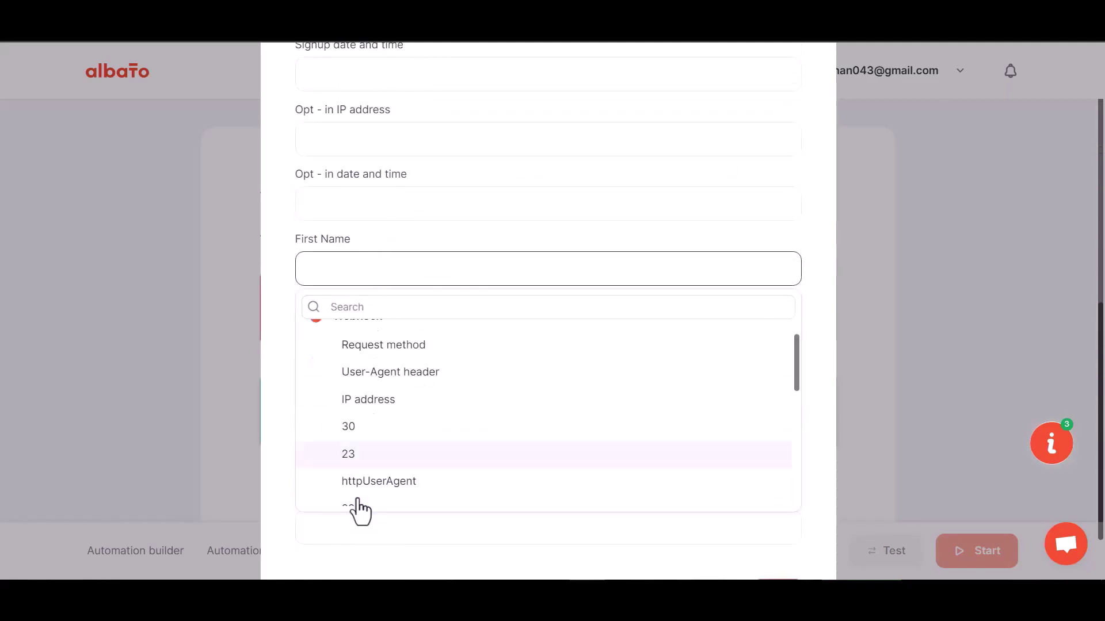
scroll(359, 509, down, 1)
click(357, 479)
click(365, 338)
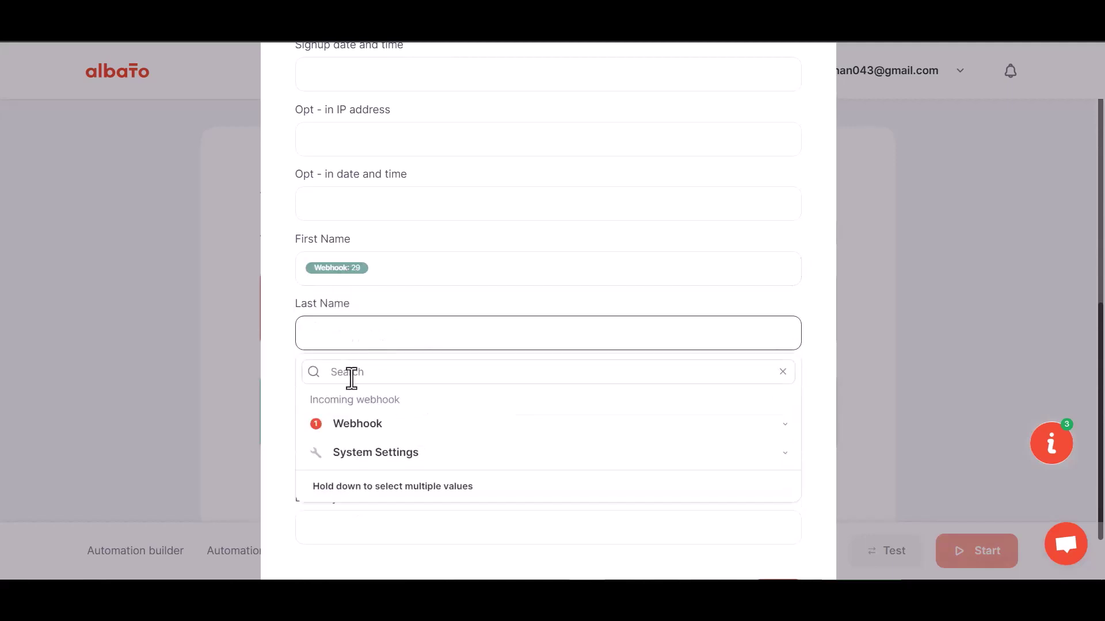
click(356, 426)
click(367, 531)
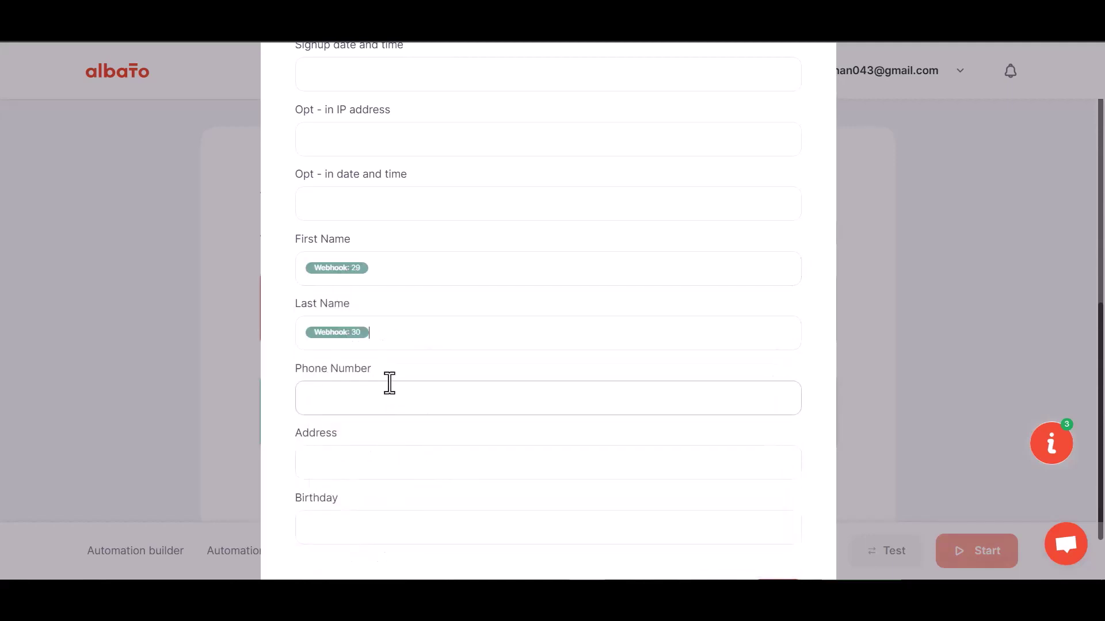
- Map Phone Number to webhook field 31 and save the MailChimp step
scroll(390, 383, down, 1)
click(378, 334)
click(364, 420)
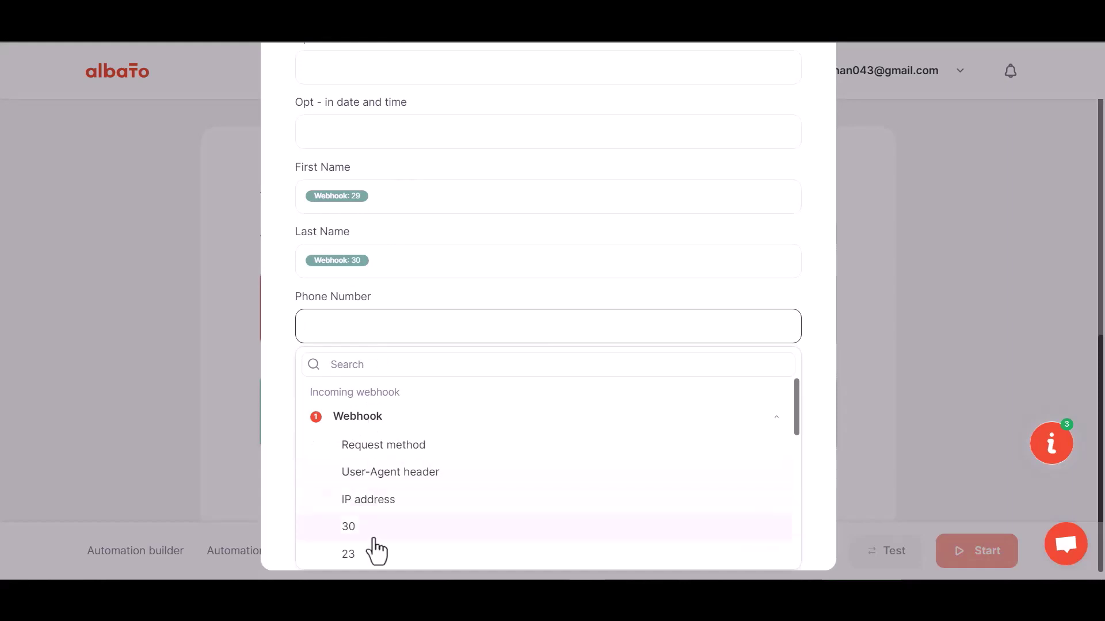
scroll(375, 553, down, 3)
click(358, 449)
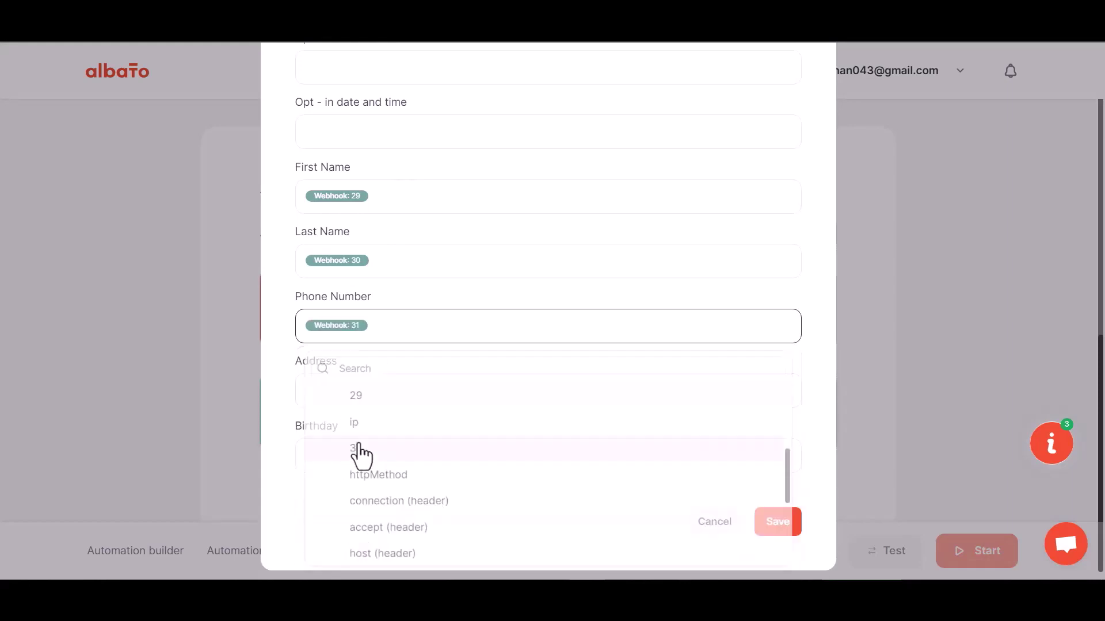
scroll(454, 287, down, 1)
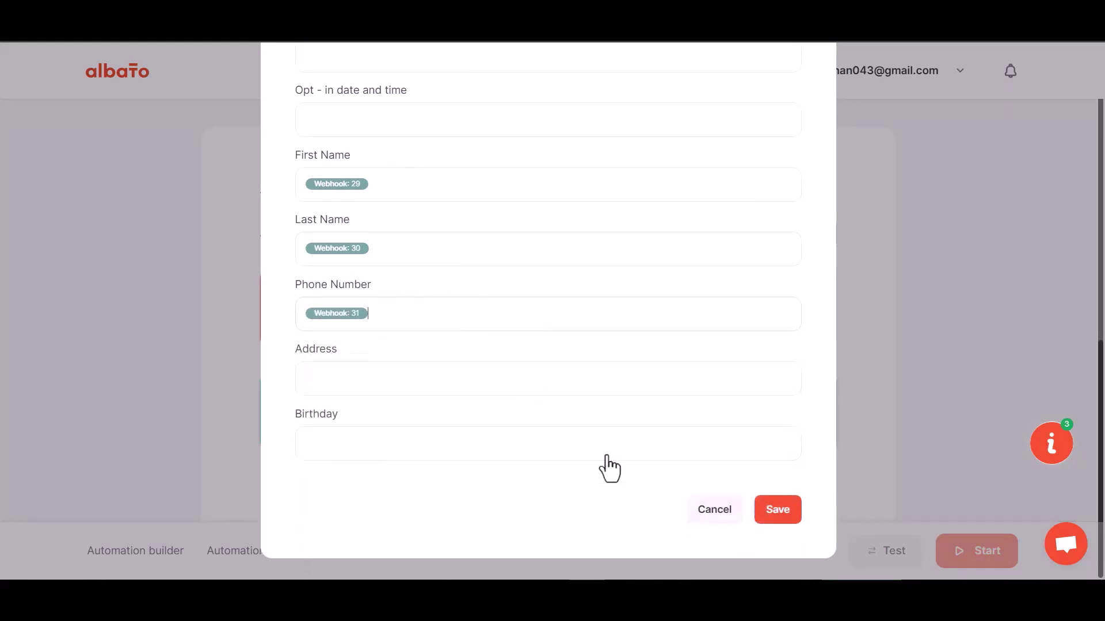
click(765, 515)
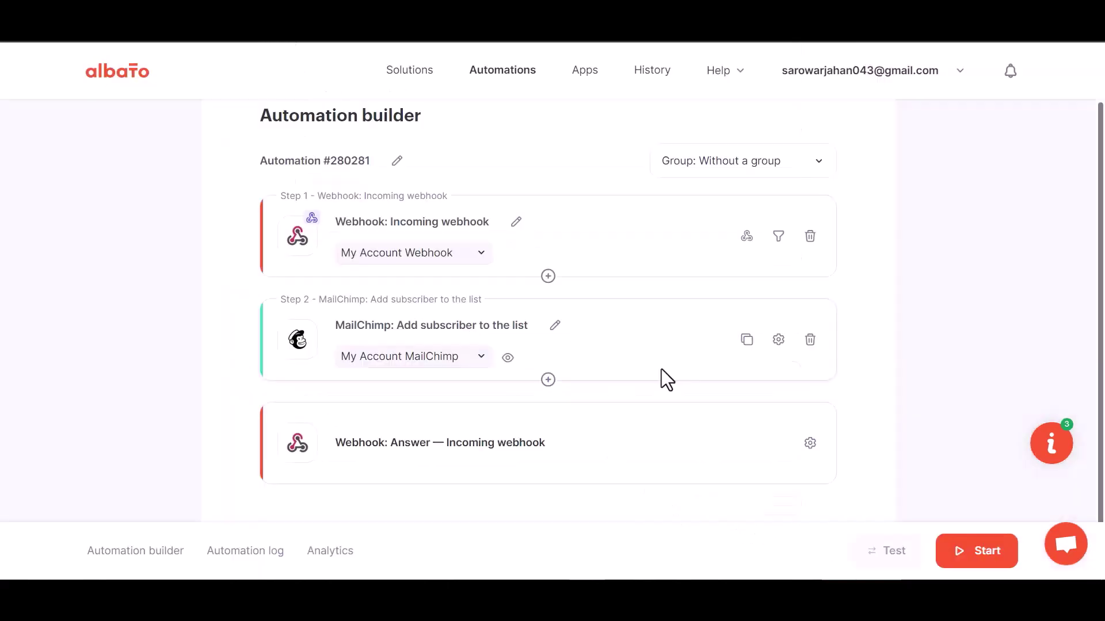
- Start the Albato automation from the Automation builder
click(978, 560)
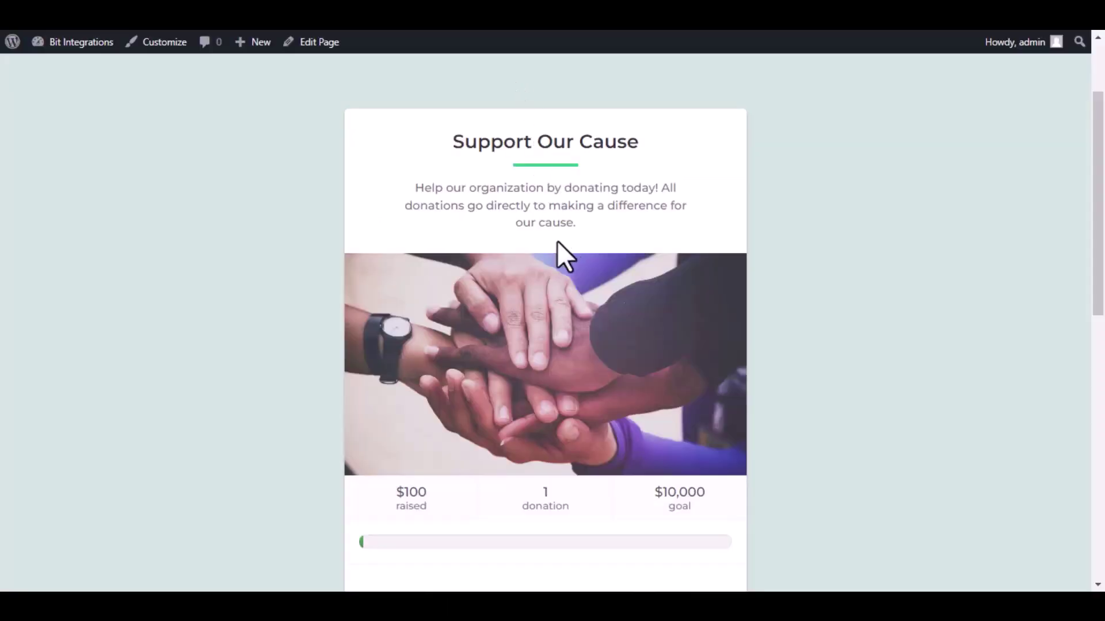
- Make a test donation to Support Our Cause, entering the donor's name and e-mail, and submit it
scroll(556, 251, down, 6)
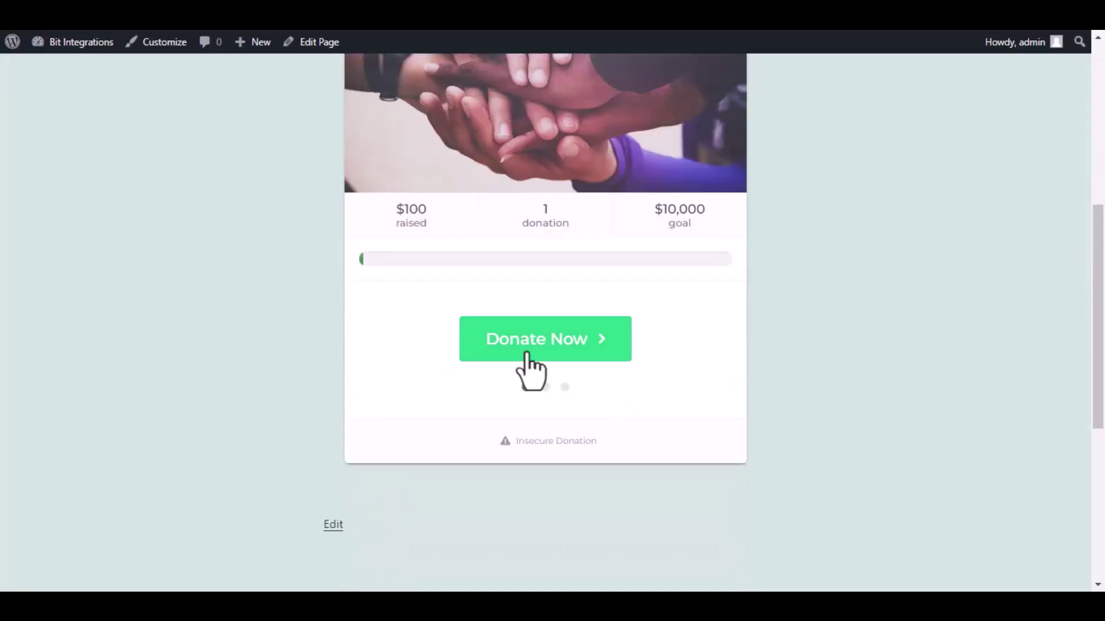
click(532, 351)
click(566, 396)
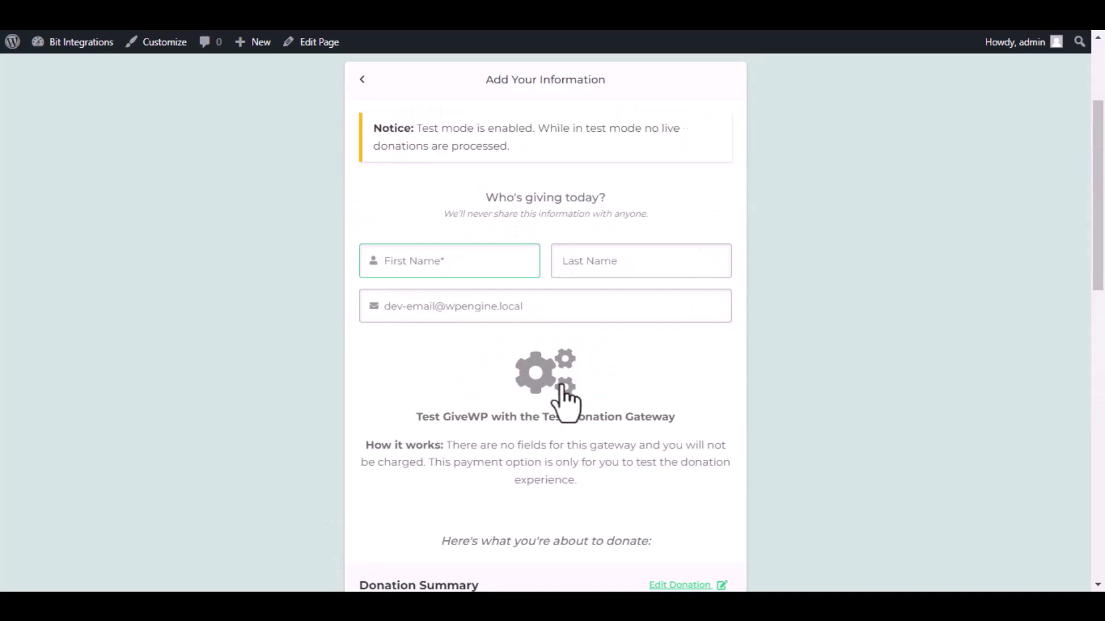
click(540, 259)
text(Bt)
click(633, 260)
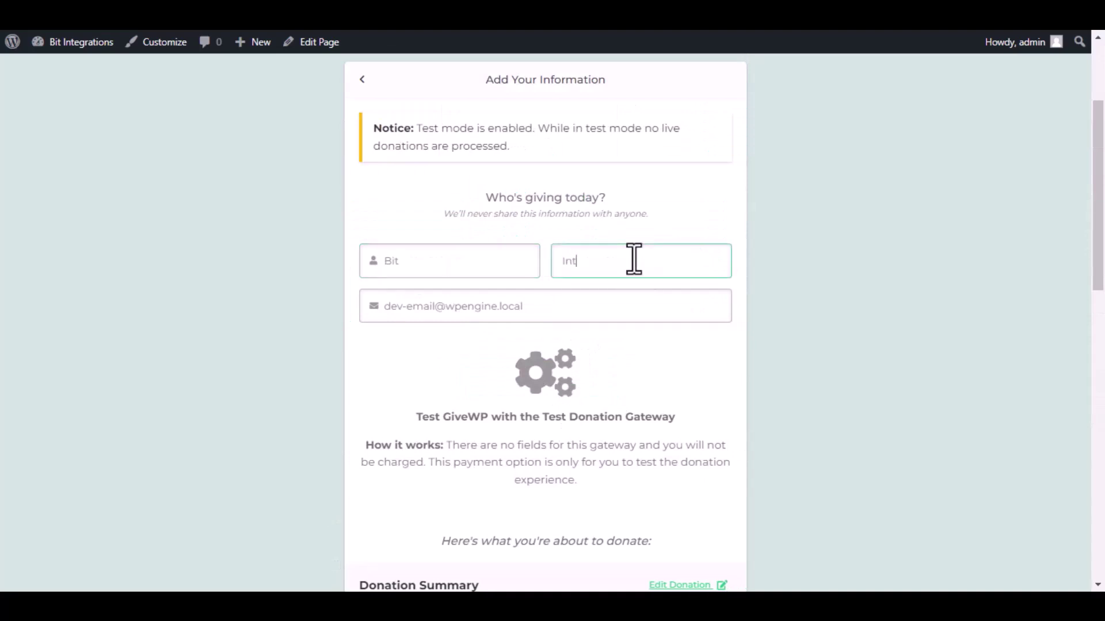
triple_click(634, 299)
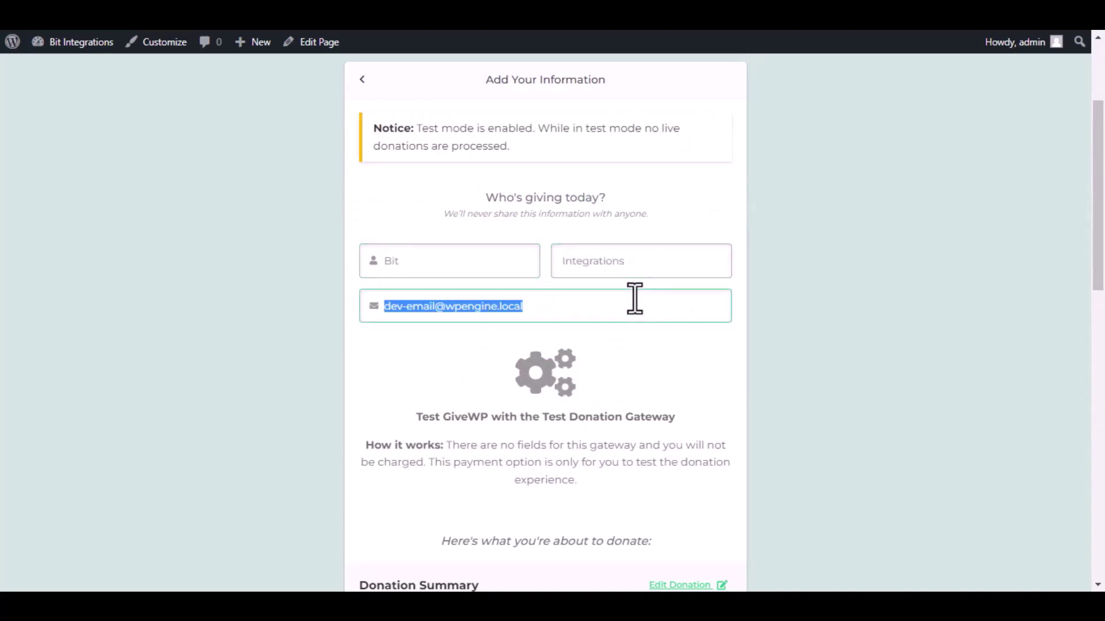
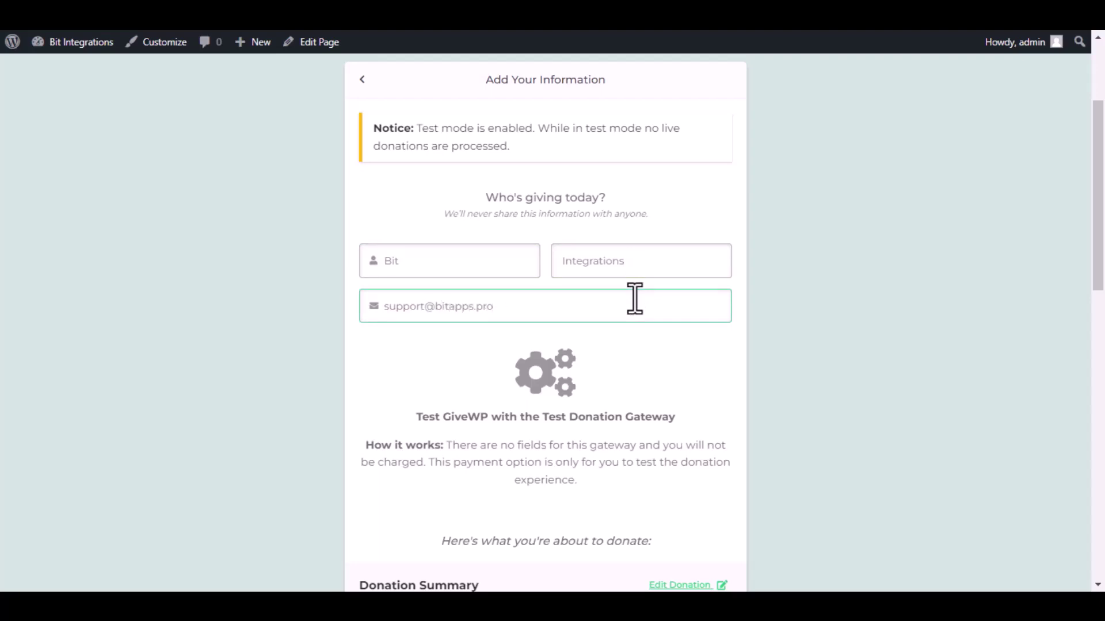
scroll(635, 298, down, 10)
click(558, 290)
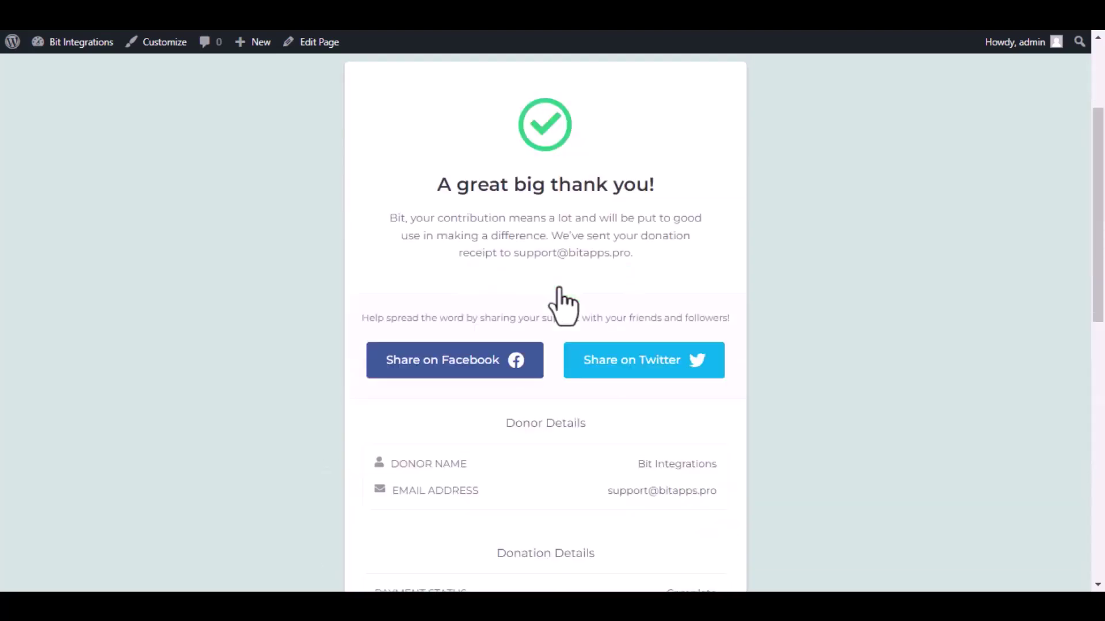